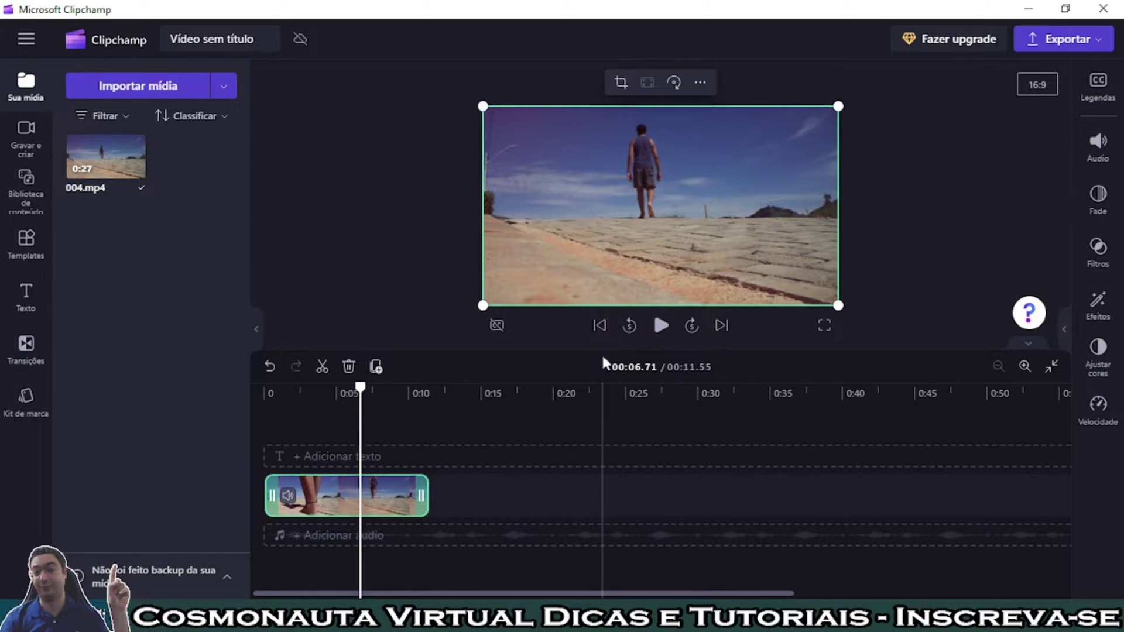
# Preview the opening seconds of the 004.mp4 clip, with the playhead returned to the start of the timeline.
pyautogui.moveTo(362, 387); pyautogui.dragTo(265, 388)
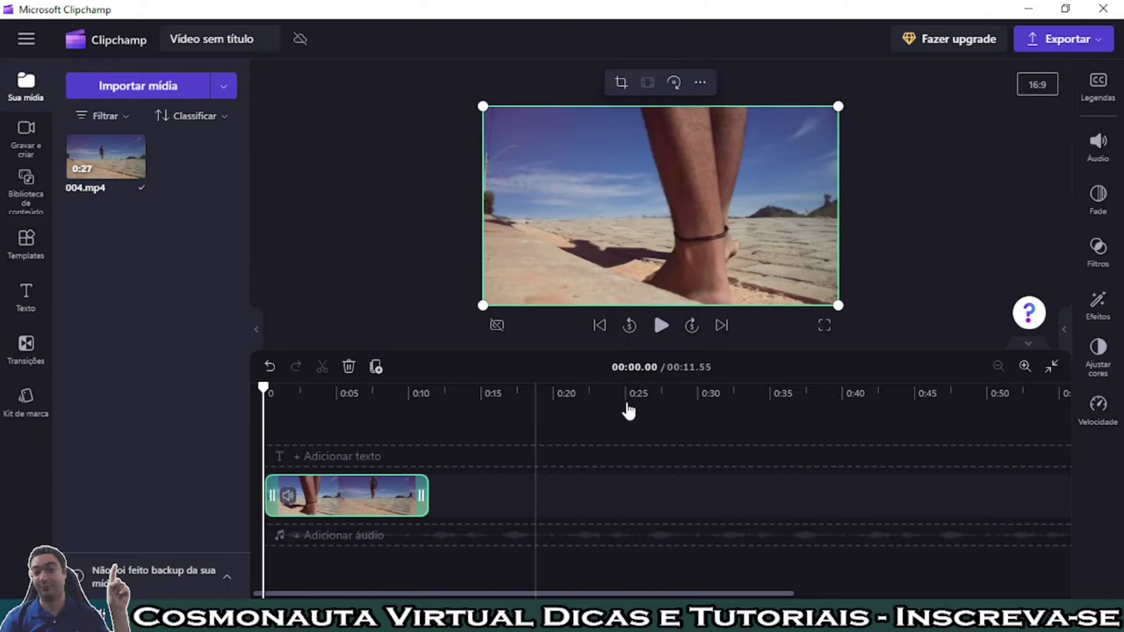
pyautogui.click(662, 325)
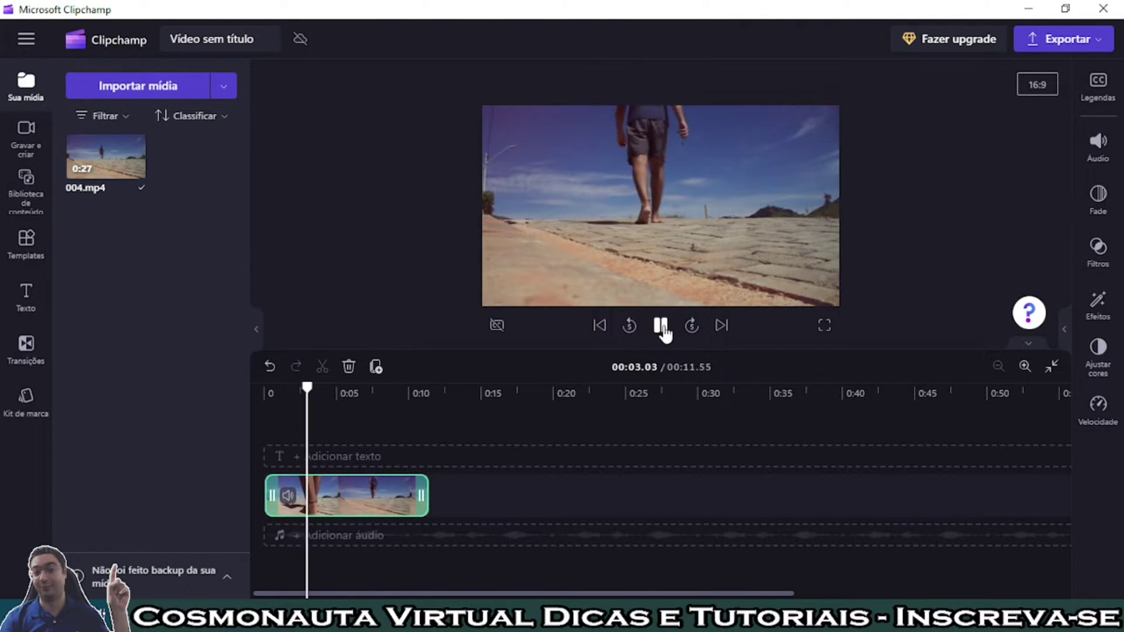
pyautogui.click(662, 328)
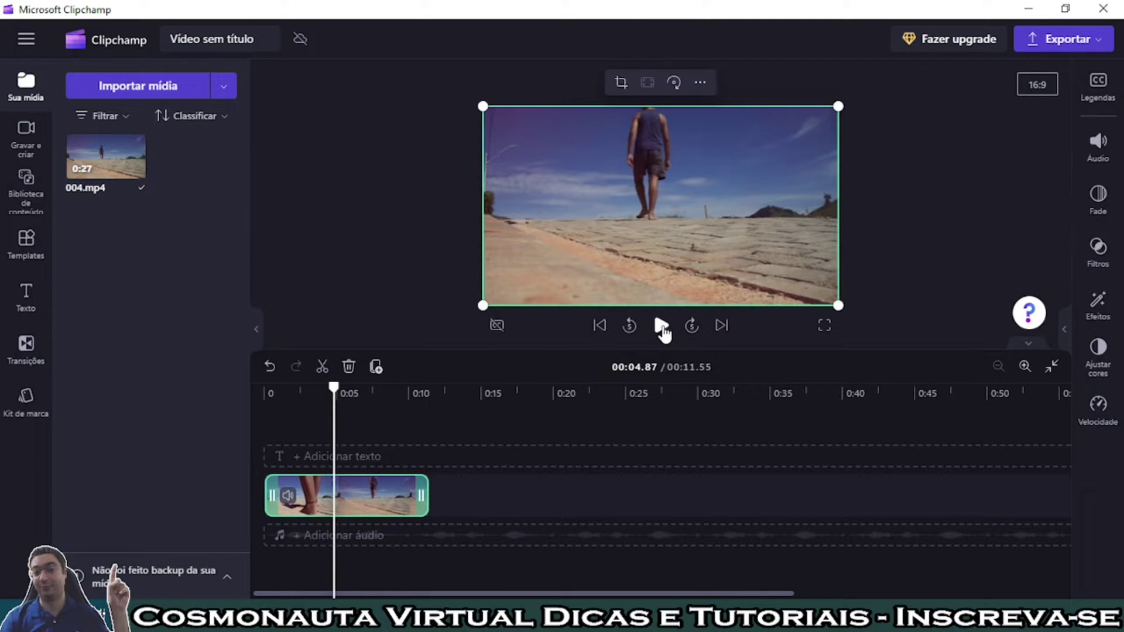
pyautogui.moveTo(333, 388); pyautogui.dragTo(246, 413)
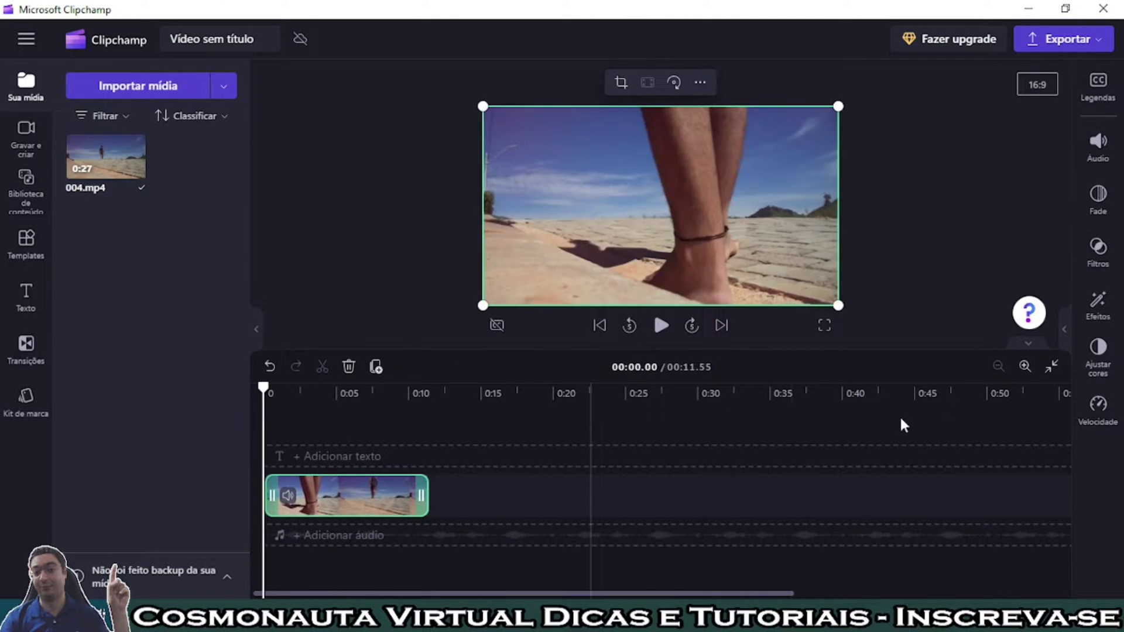
# Examine the effects available for the clip and the Clipchamp Premium upgrade offer, dismissing the offer and the effects tip.
pyautogui.click(1097, 307)
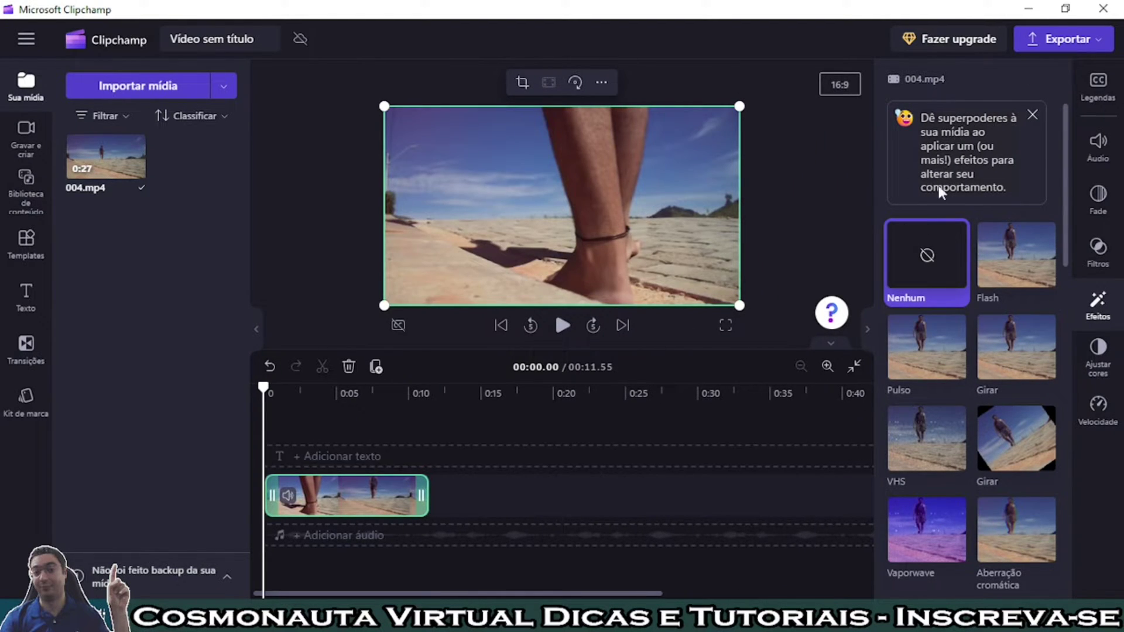
pyautogui.click(945, 41)
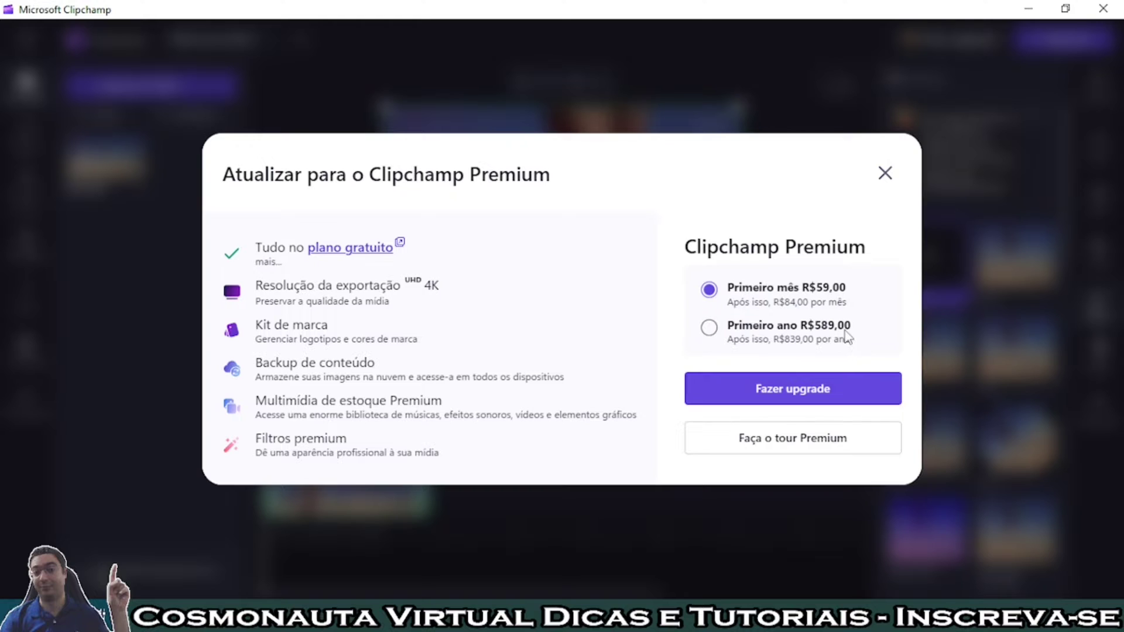
pyautogui.click(884, 175)
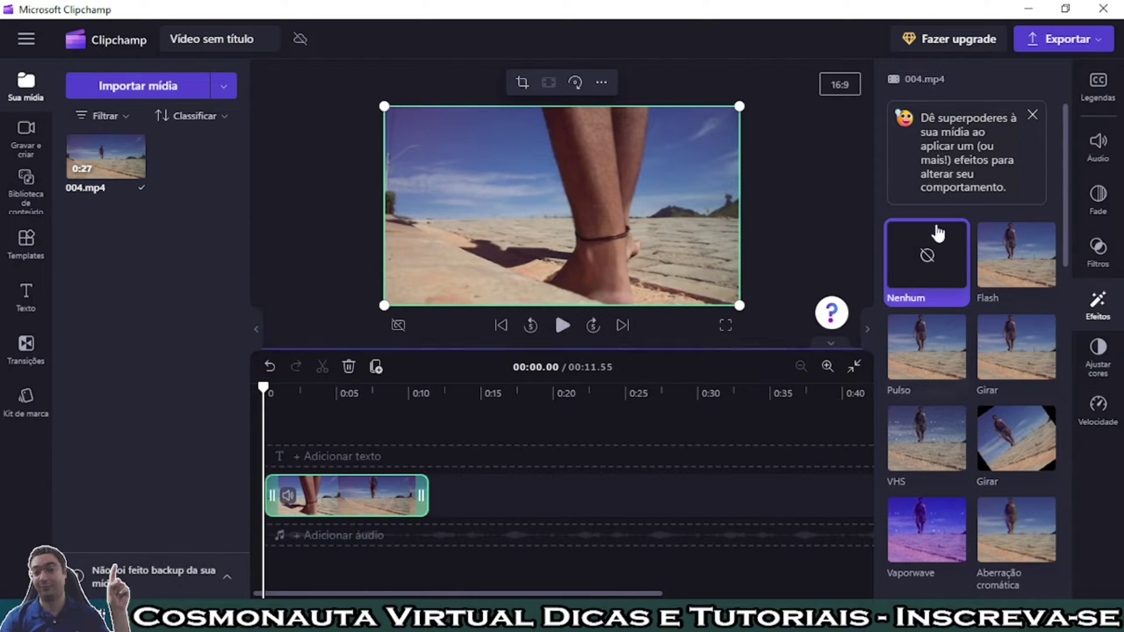
pyautogui.click(1032, 118)
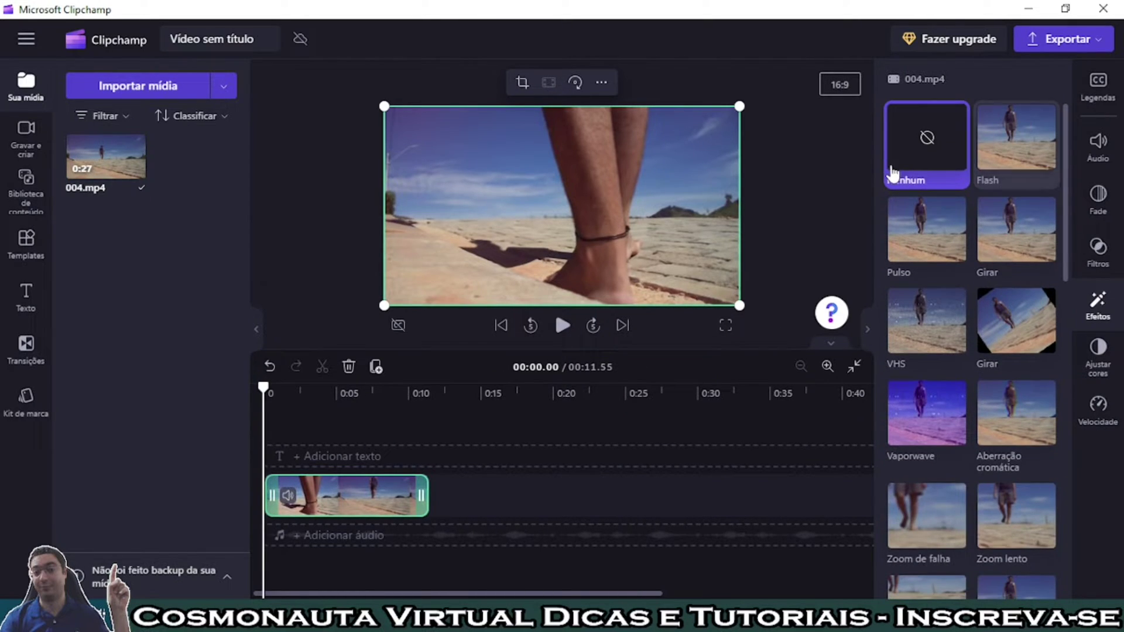
pyautogui.click(1104, 302)
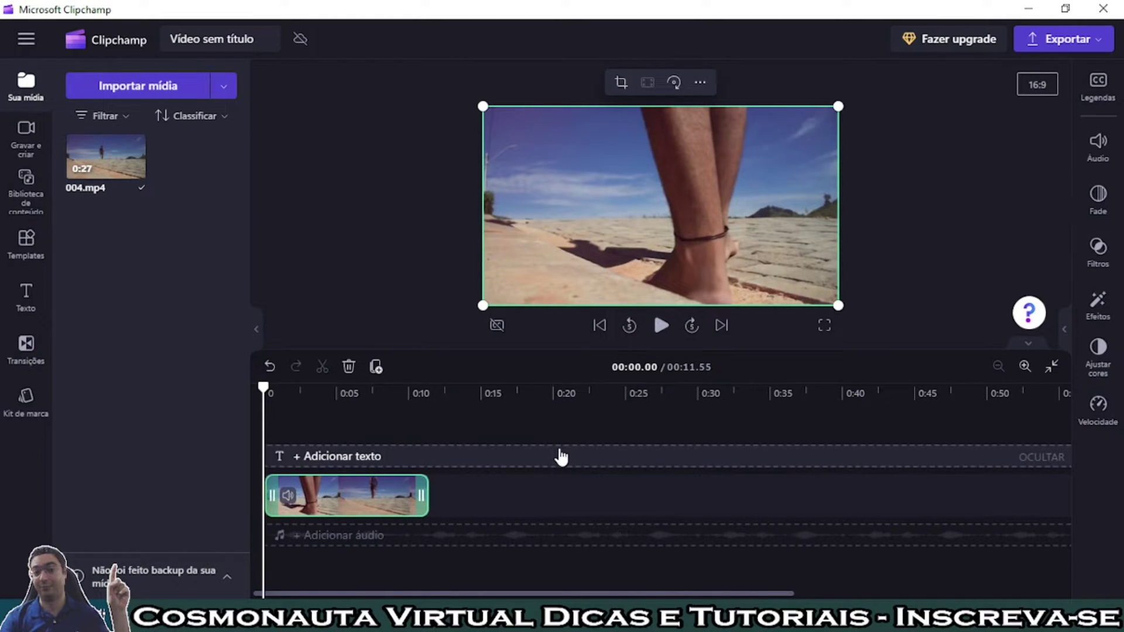
pyautogui.scroll(1, 792, 438)
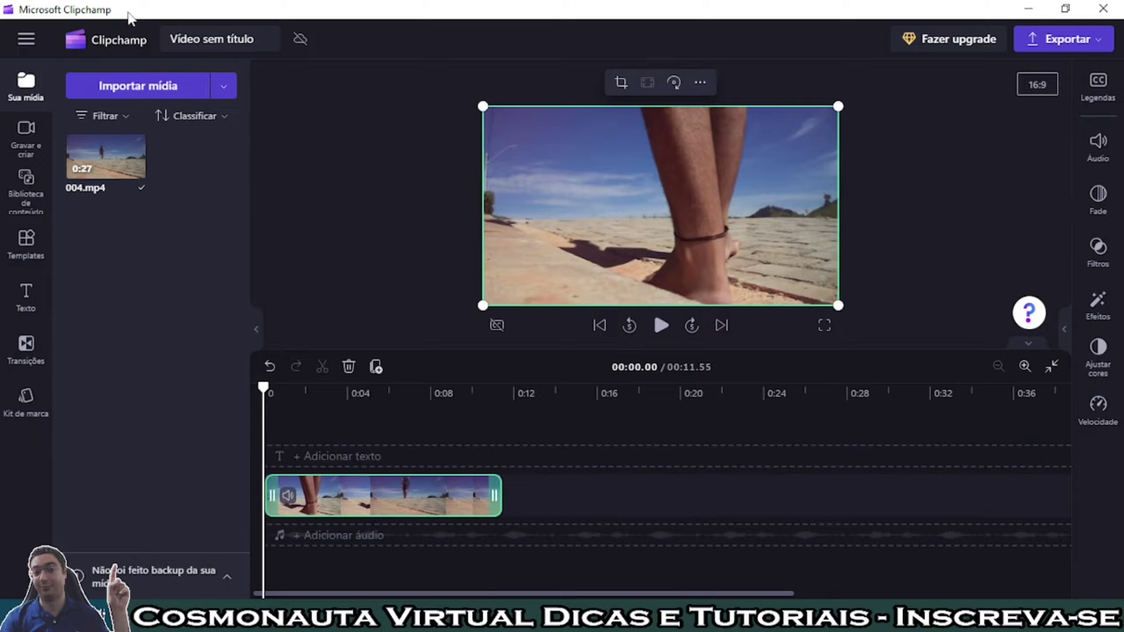
pyautogui.click(104, 86)
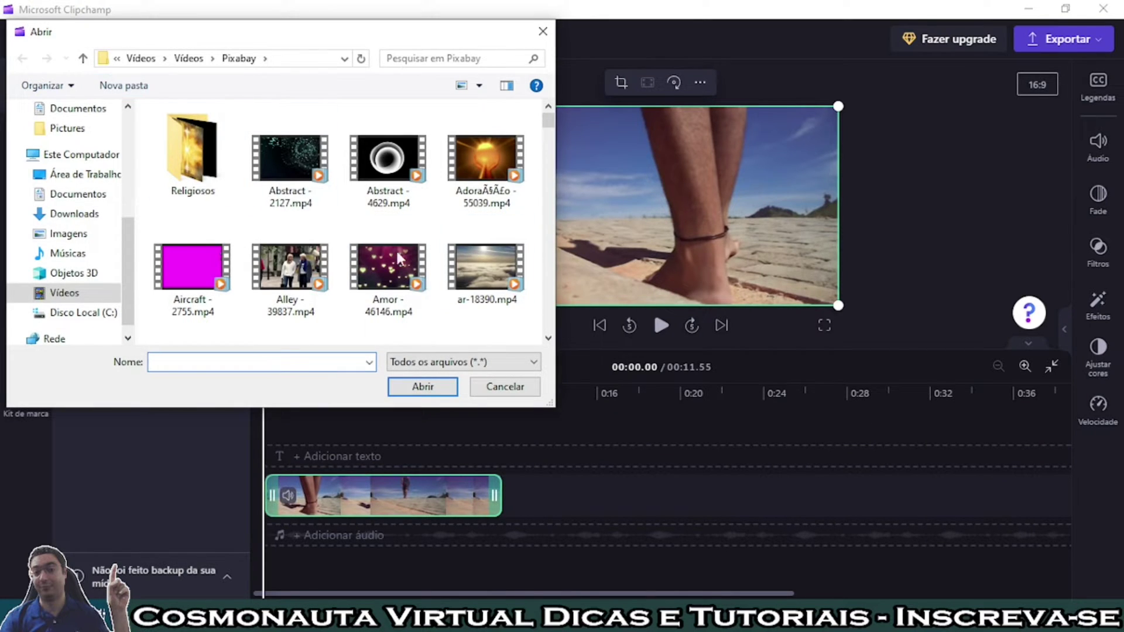
pyautogui.click(384, 251)
pyautogui.click(542, 31)
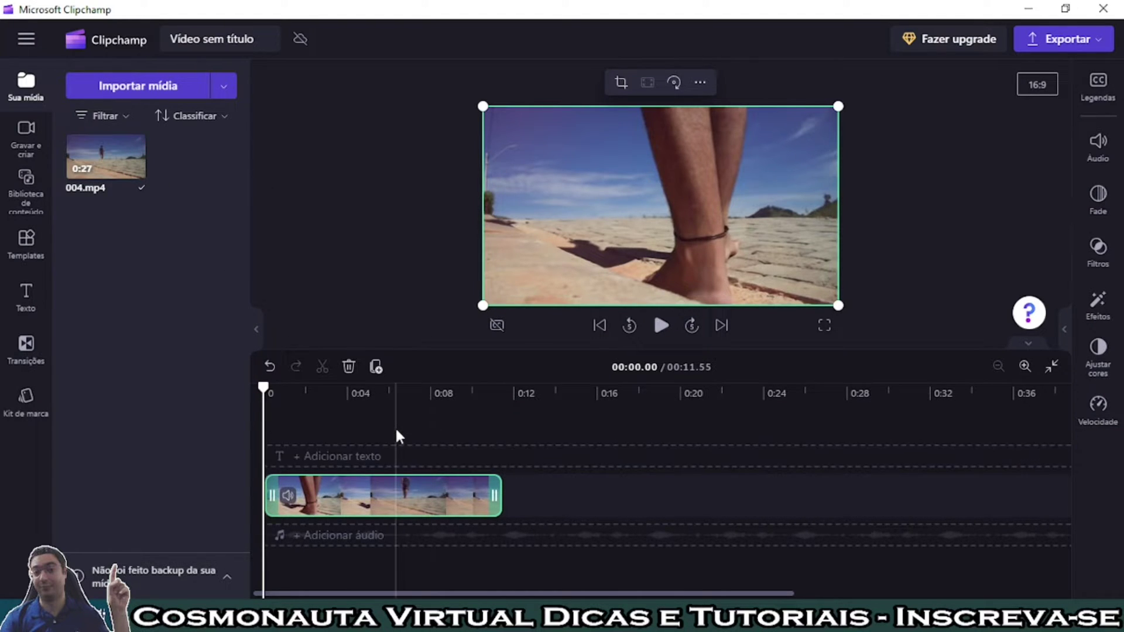
# Split the 004.mp4 clip into thin slices about every 0.09 seconds, from its start to about 3.4 seconds.
pyautogui.click(1024, 367)
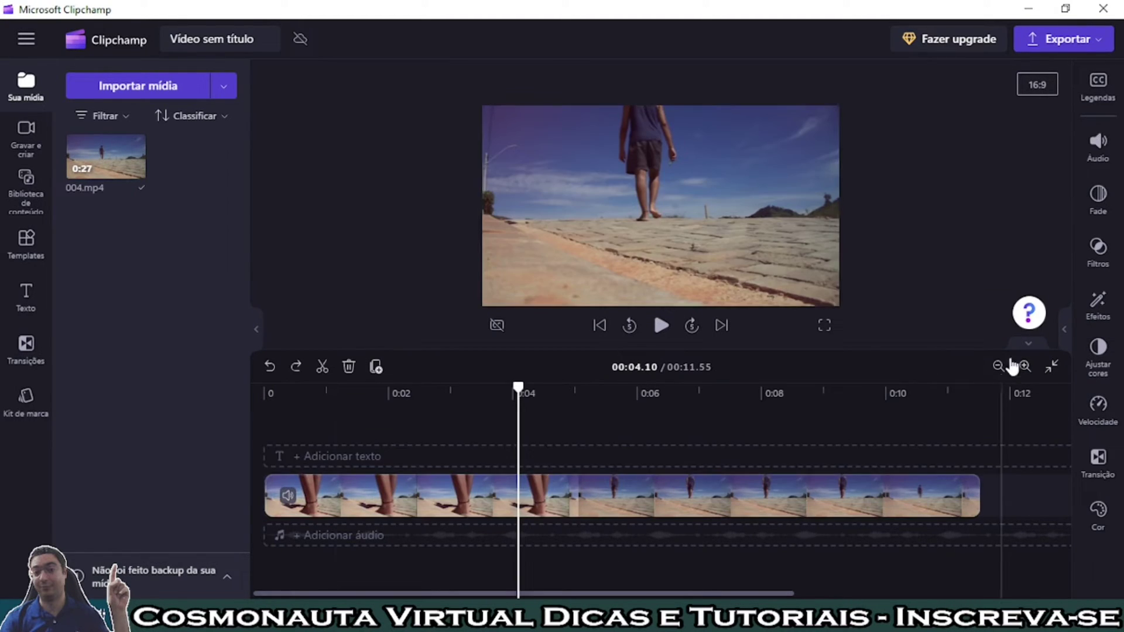
pyautogui.click(1025, 367)
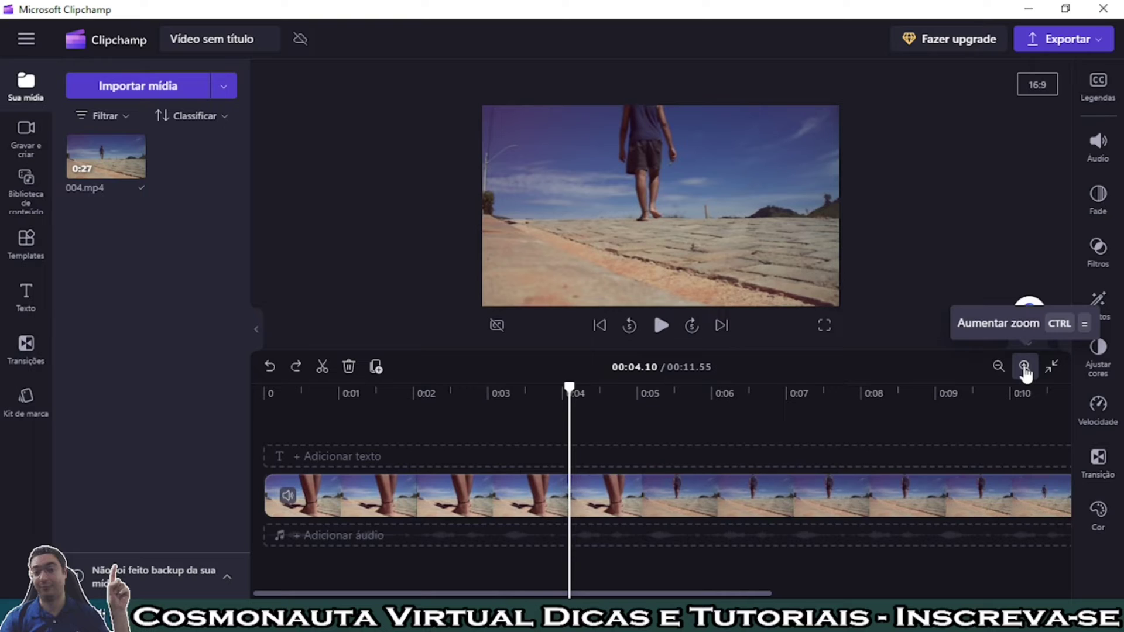
pyautogui.click(1025, 366)
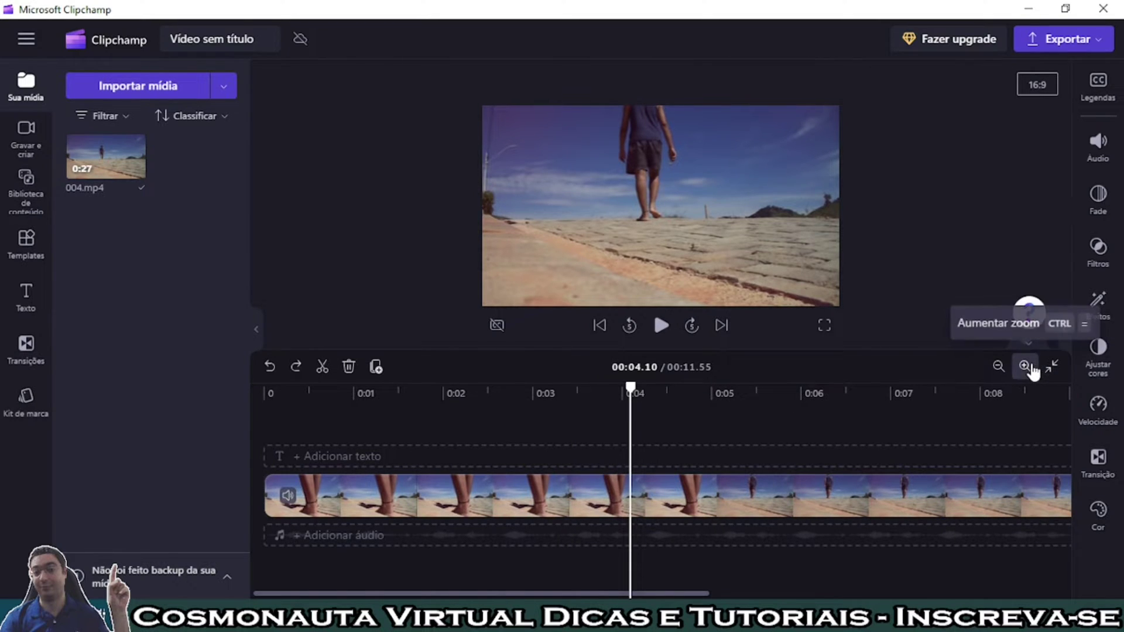
pyautogui.moveTo(627, 392); pyautogui.dragTo(222, 431)
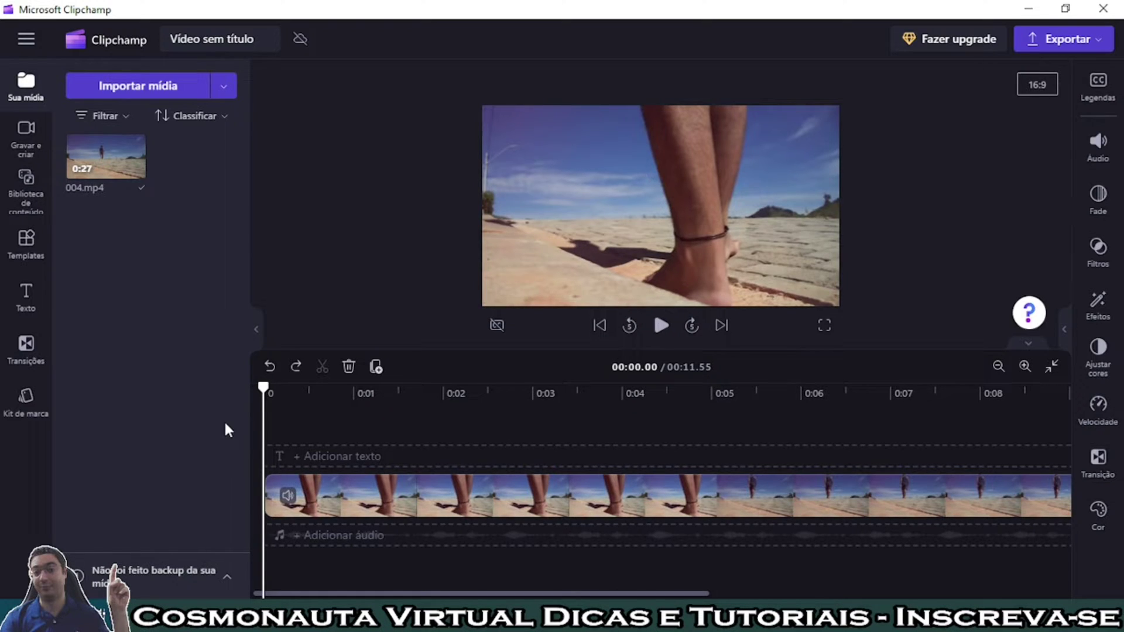
pyautogui.press('Right')
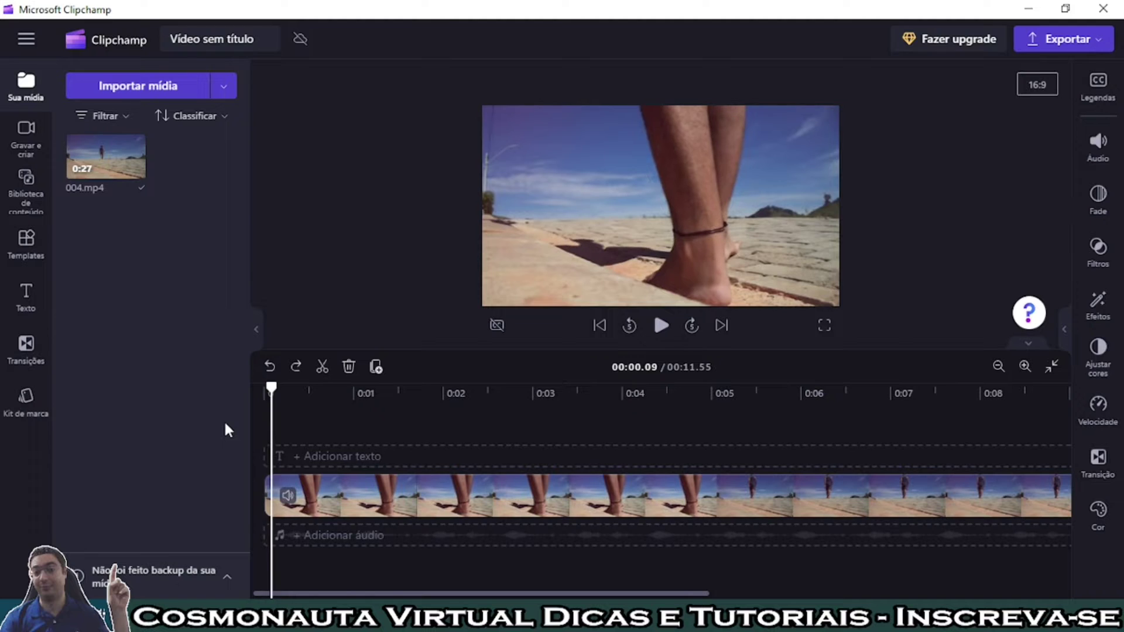
pyautogui.hotkey('ctrl', 'y')
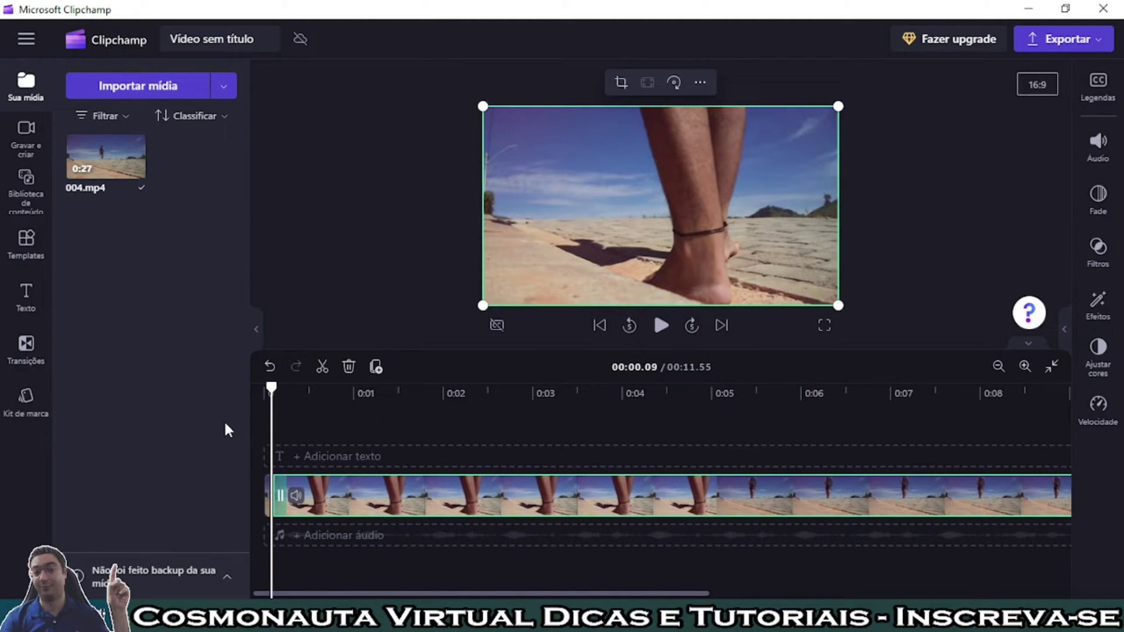
pyautogui.press('Right')
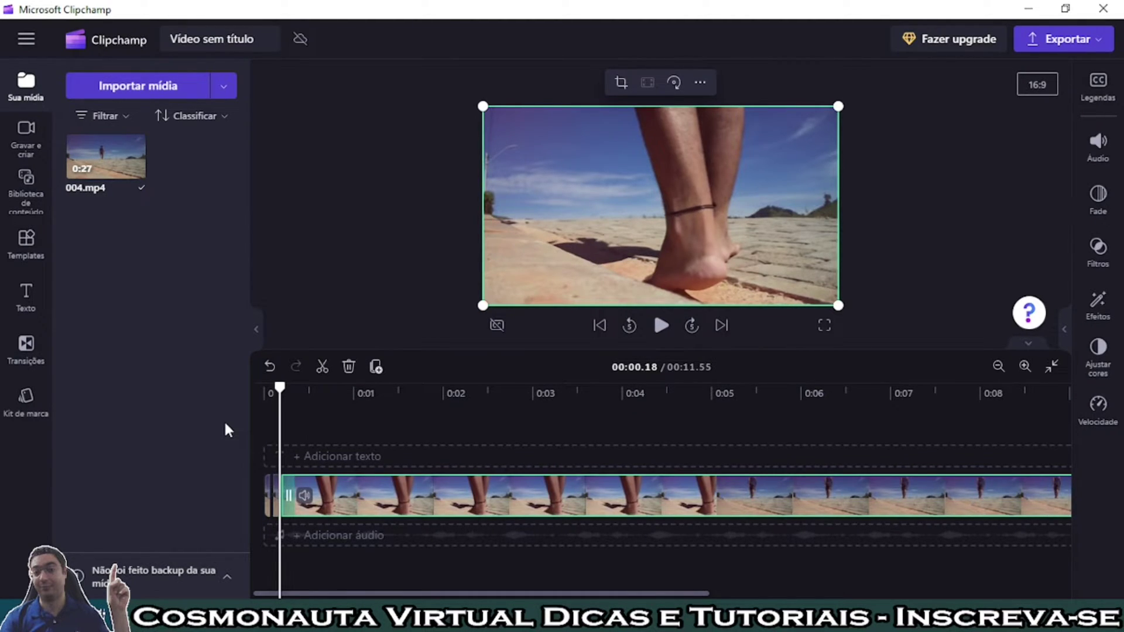
pyautogui.press('Right')
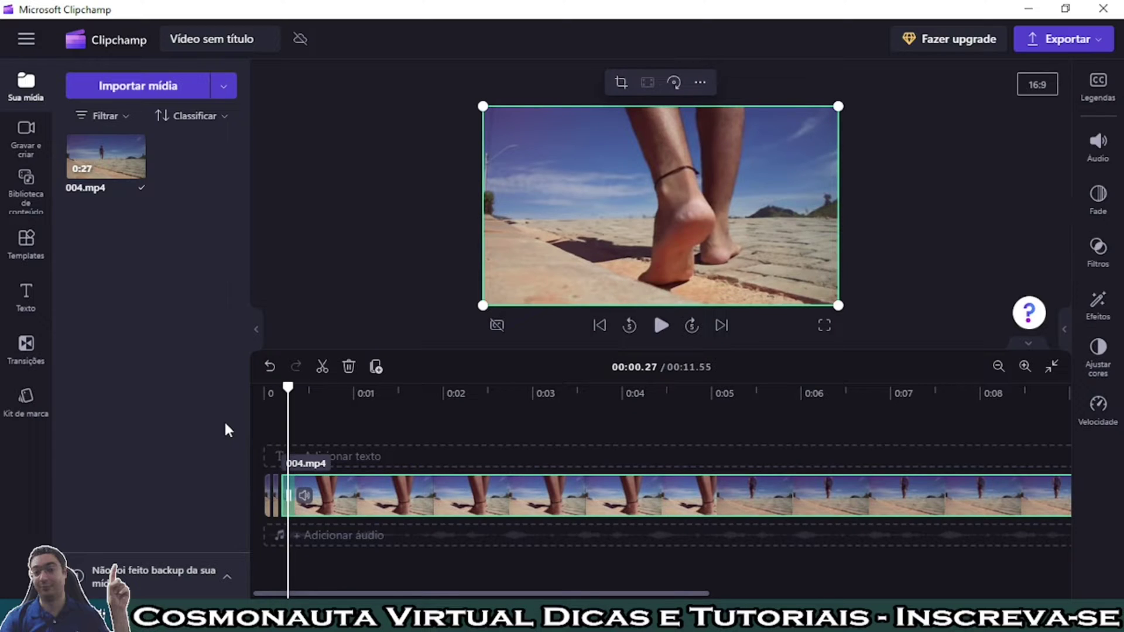
pyautogui.press('Right')
pyautogui.press('Right')
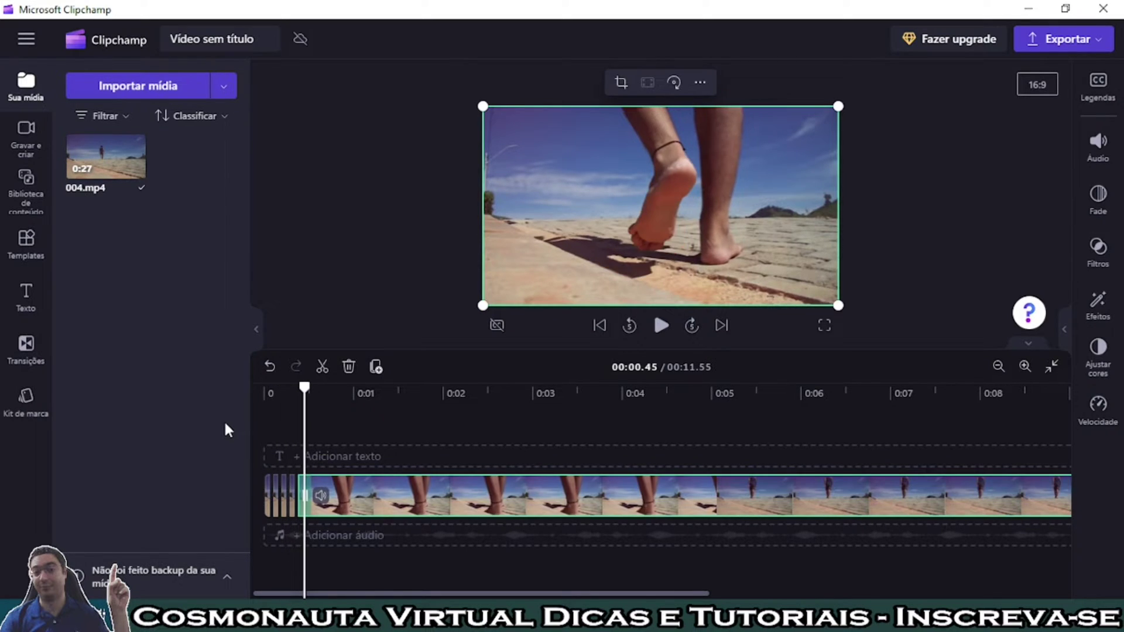
pyautogui.press('Right')
pyautogui.press('Right')
pyautogui.press('Right')
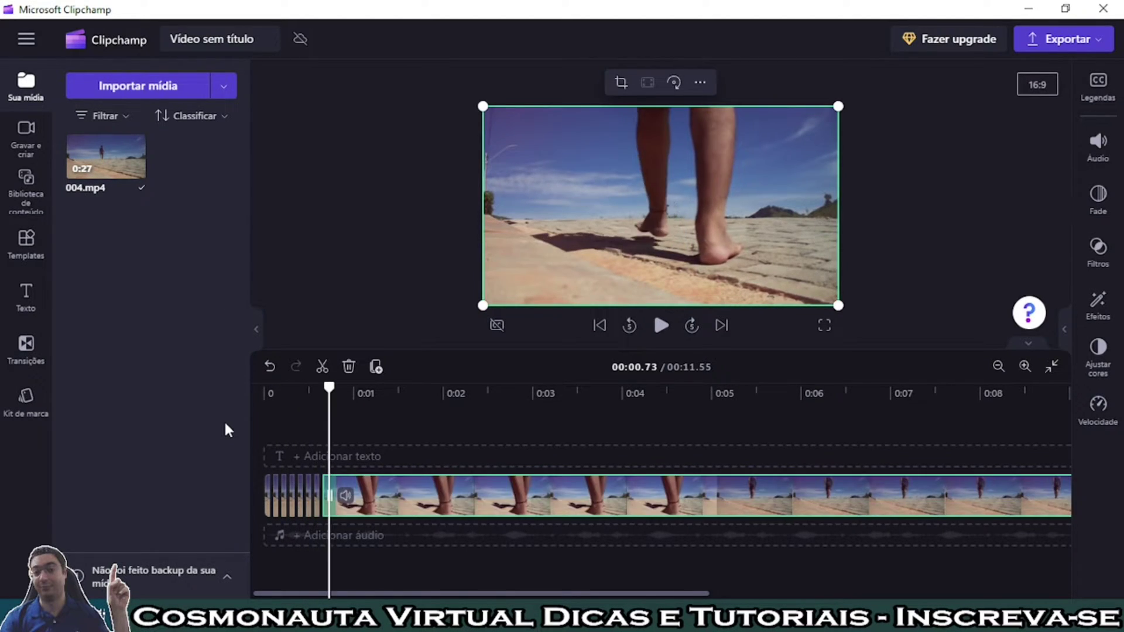
pyautogui.press('Right')
pyautogui.press('Right')
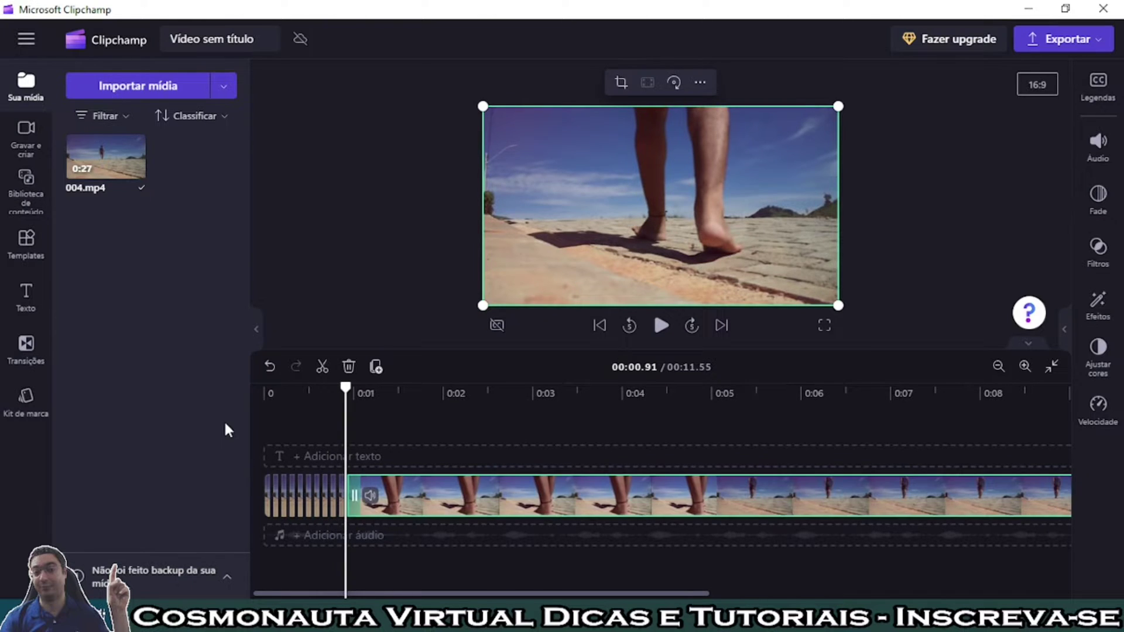
pyautogui.press('Right')
pyautogui.press('Right')
pyautogui.press('Right')
pyautogui.press('Right')
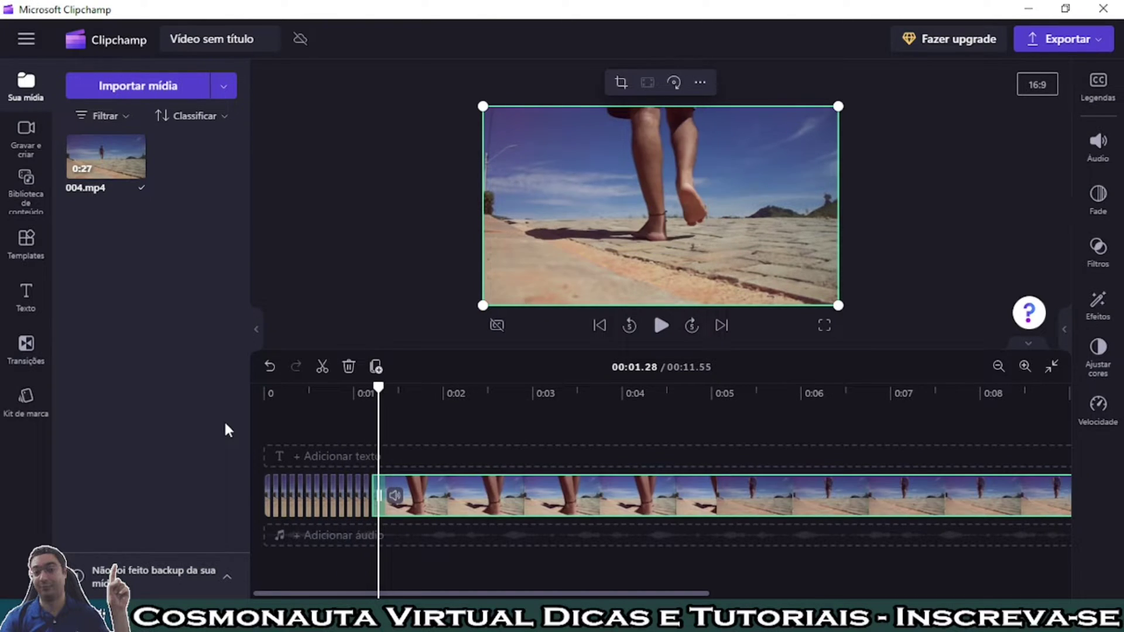
pyautogui.press('Right')
pyautogui.press('Right')
pyautogui.press('Right')
pyautogui.press('Right')
pyautogui.press('Right')
pyautogui.press('Right')
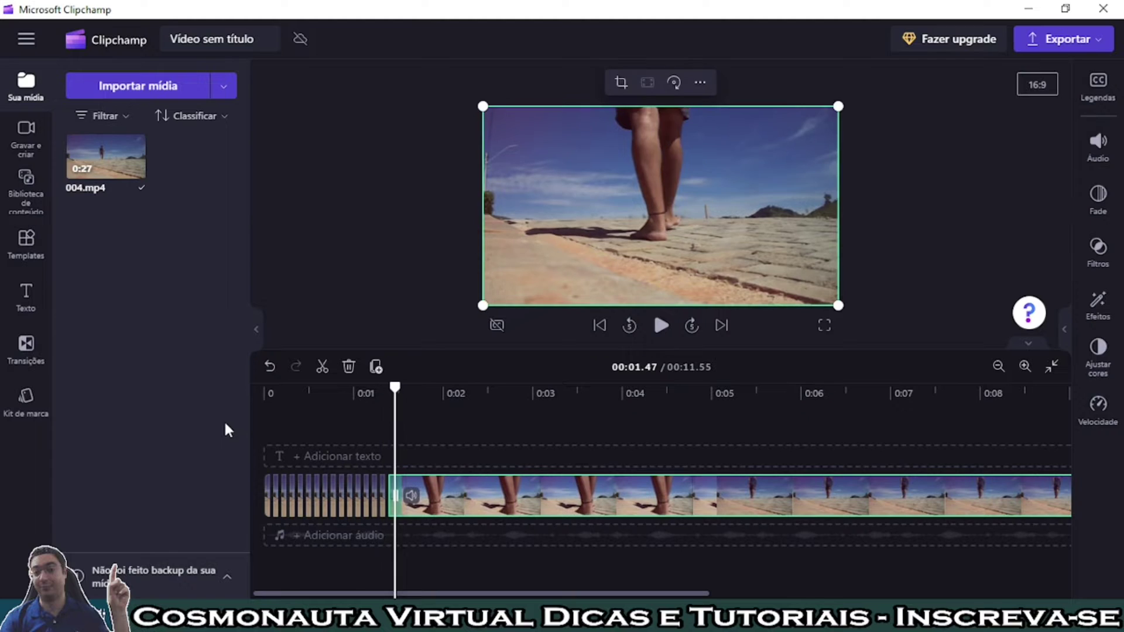
pyautogui.press('Right')
pyautogui.press('Right')
pyautogui.press('Right')
pyautogui.press('Right')
pyautogui.press('Right')
pyautogui.press('Right')
pyautogui.press('Right')
pyautogui.press('Right')
pyautogui.press('Right')
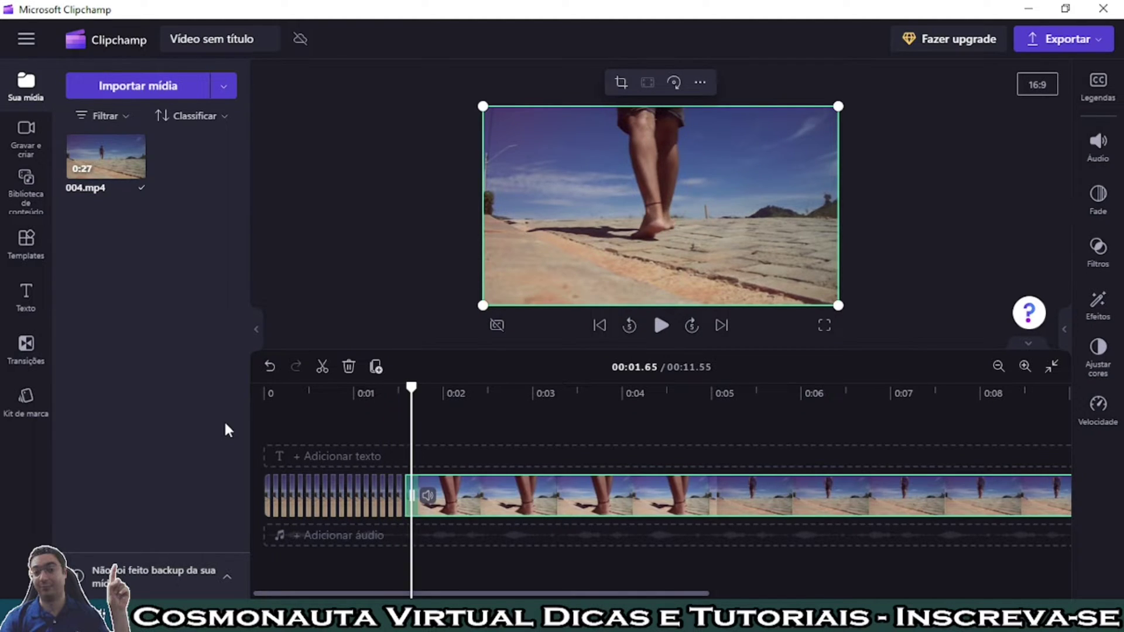
pyautogui.press('Right')
pyautogui.press('Right')
pyautogui.press('Right')
pyautogui.press('Right')
pyautogui.press('Right')
pyautogui.press('Right')
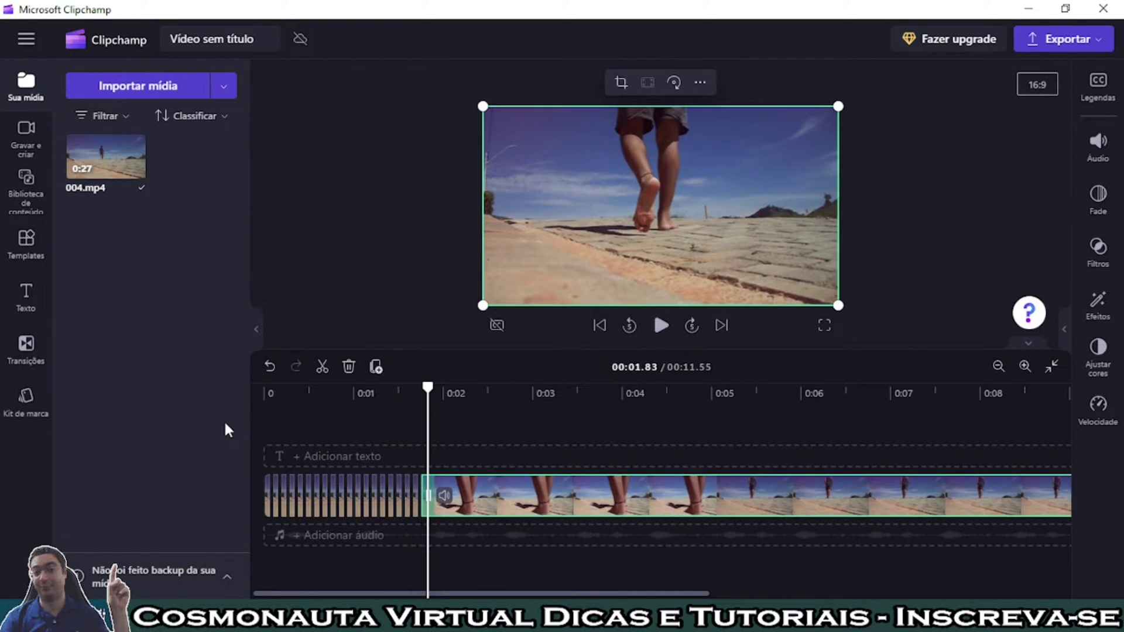
pyautogui.press('Right')
pyautogui.press('Right')
pyautogui.press('Right')
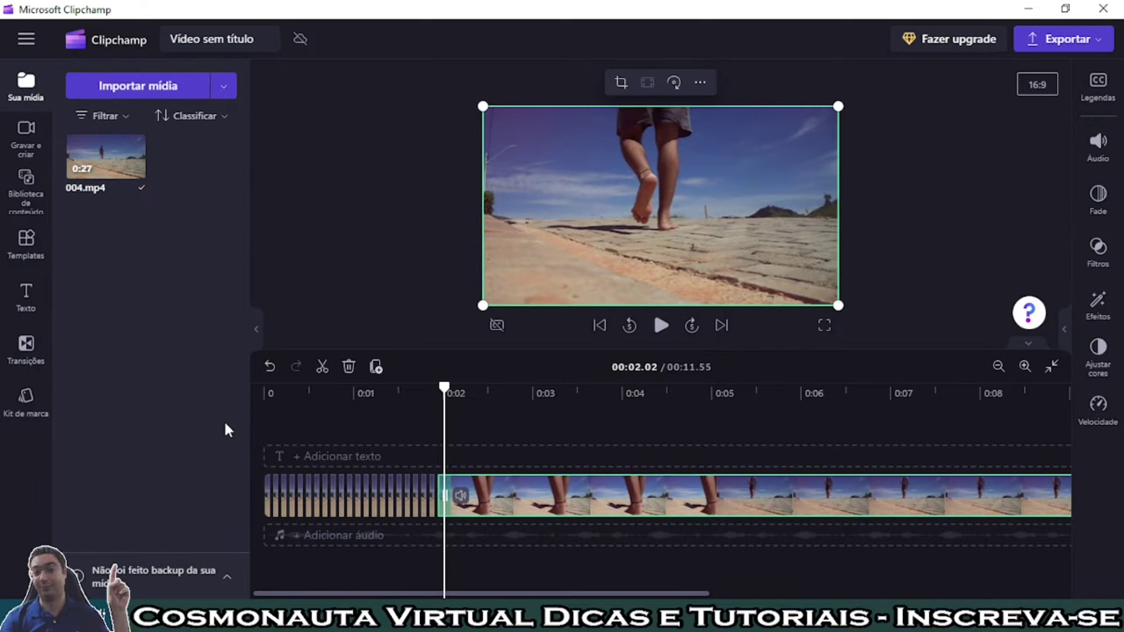
pyautogui.press('Right')
pyautogui.press('Right')
pyautogui.press('Right')
pyautogui.press('Right')
pyautogui.press('Right')
pyautogui.press('Right')
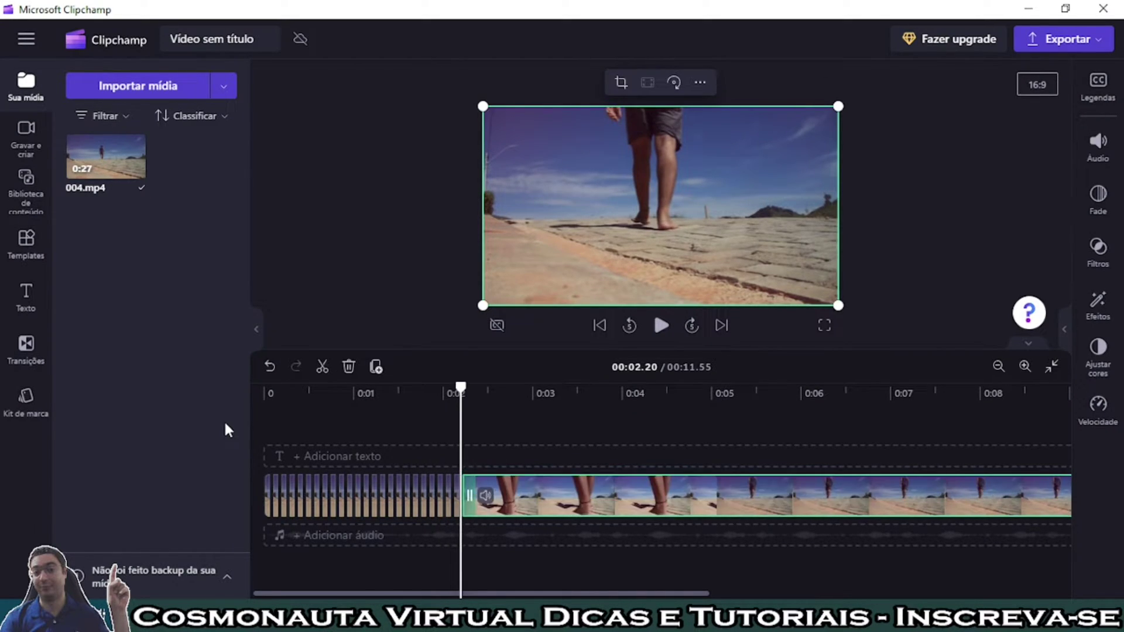
pyautogui.press('Right')
pyautogui.press('Right')
pyautogui.press('Right')
pyautogui.press('Right')
pyautogui.press('Right')
pyautogui.press('Right')
pyautogui.press('Right')
pyautogui.press('Right')
pyautogui.press('Right')
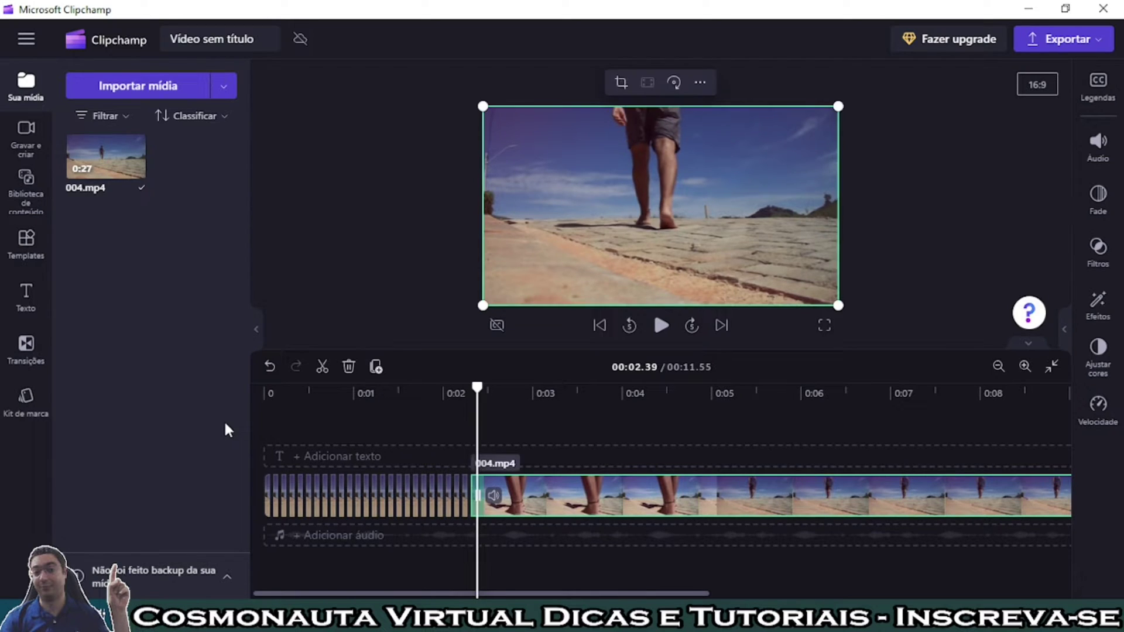
pyautogui.press('Right')
pyautogui.press('Right')
pyautogui.press('Right')
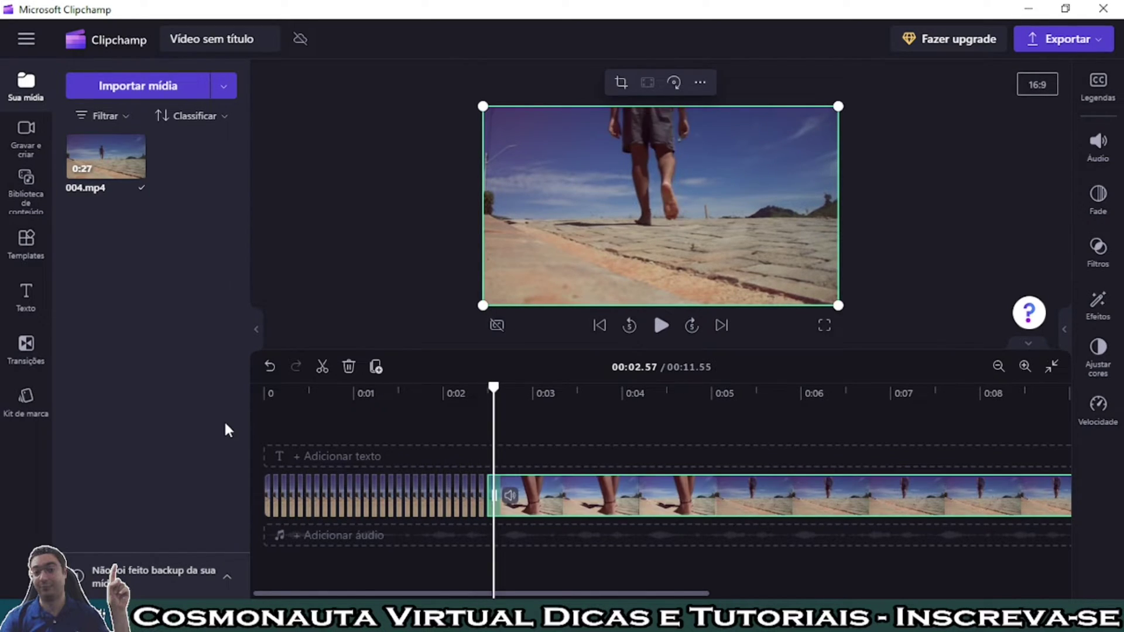
pyautogui.press('Right')
pyautogui.press('Right')
pyautogui.press('Right')
pyautogui.press('Right')
pyautogui.press('Right')
pyautogui.press('Right')
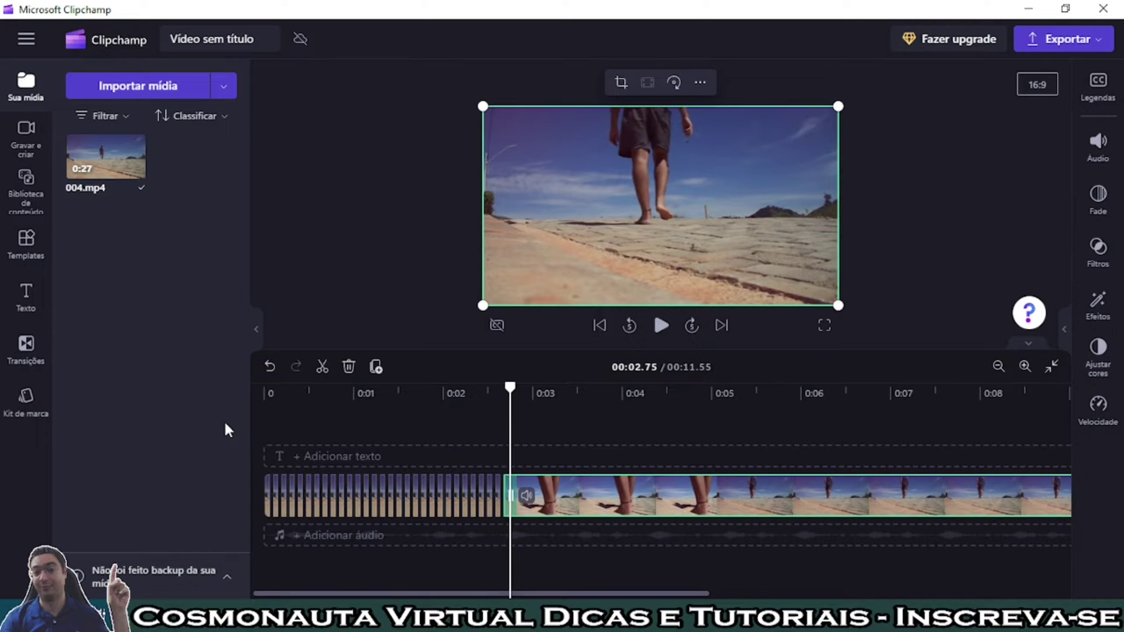
pyautogui.press('Right')
pyautogui.press('Right')
pyautogui.press('Right')
pyautogui.press('Right')
pyautogui.press('Right')
pyautogui.press('Right')
pyautogui.press('Right')
pyautogui.press('Right')
pyautogui.press('Right')
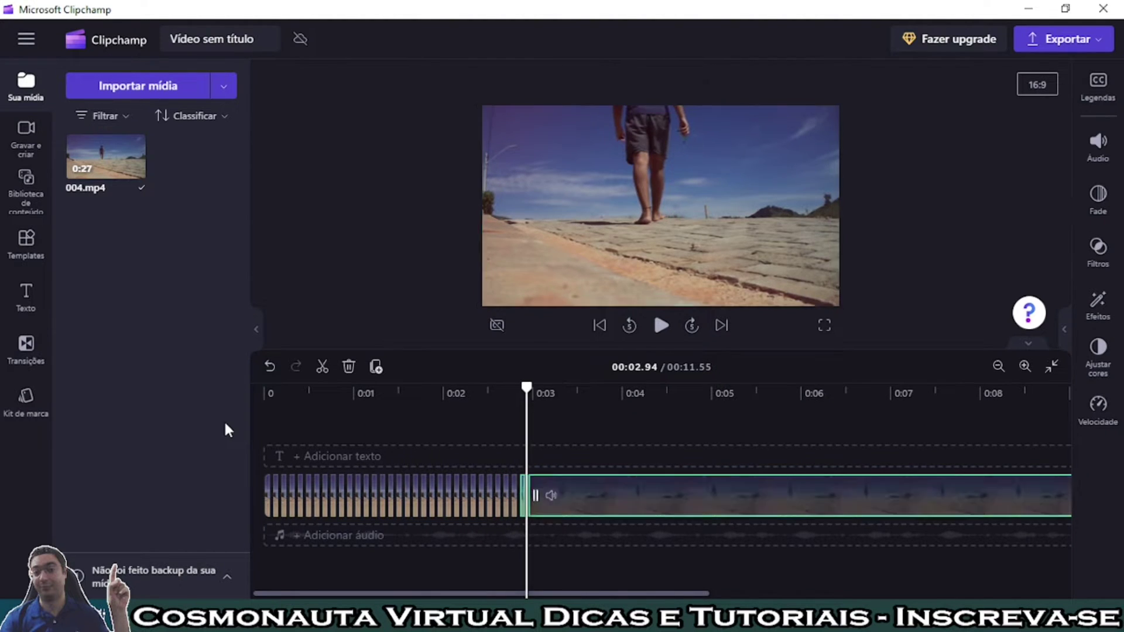
pyautogui.press('Right')
pyautogui.press('Right')
pyautogui.press('Right')
pyautogui.press('Right')
pyautogui.press('Right')
pyautogui.press('Right')
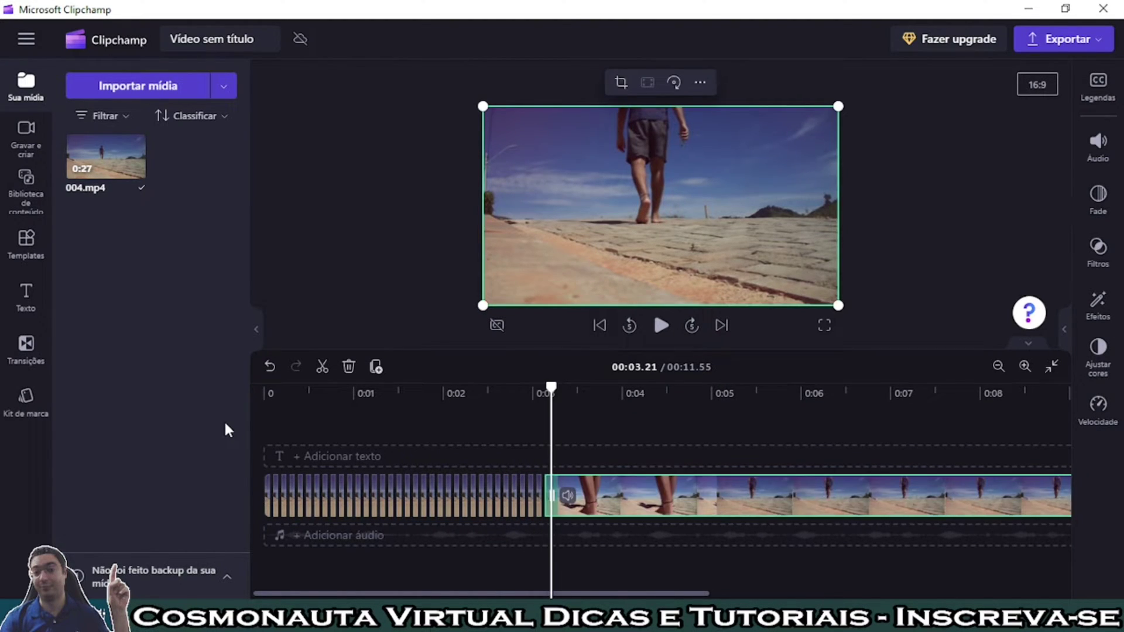
pyautogui.press('Right')
pyautogui.press('Right')
pyautogui.press('Right')
pyautogui.press('Right')
pyautogui.press('Right')
pyautogui.press('Right')
pyautogui.press('Right')
pyautogui.press('Right')
pyautogui.press('Right')
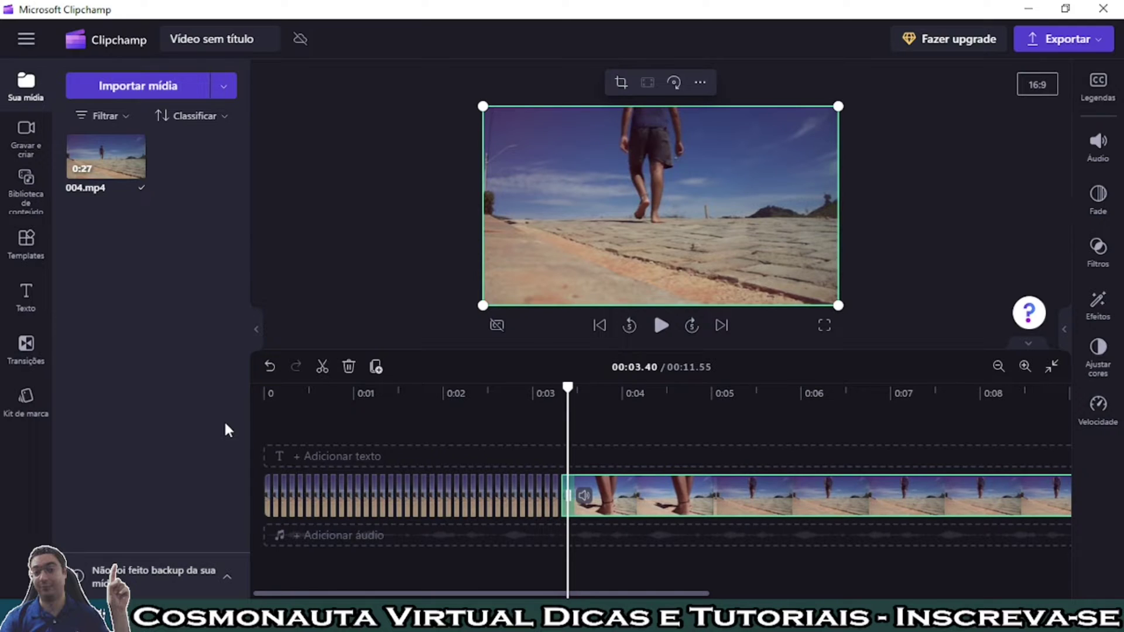
# Split the 004.mp4 clip into thin slices about every 0.09 seconds up to about 6.89 seconds, and delete the remaining footage.
pyautogui.press('Right')
pyautogui.press('Right')
pyautogui.press('Right')
pyautogui.press('Right')
pyautogui.press('Right')
pyautogui.press('Right')
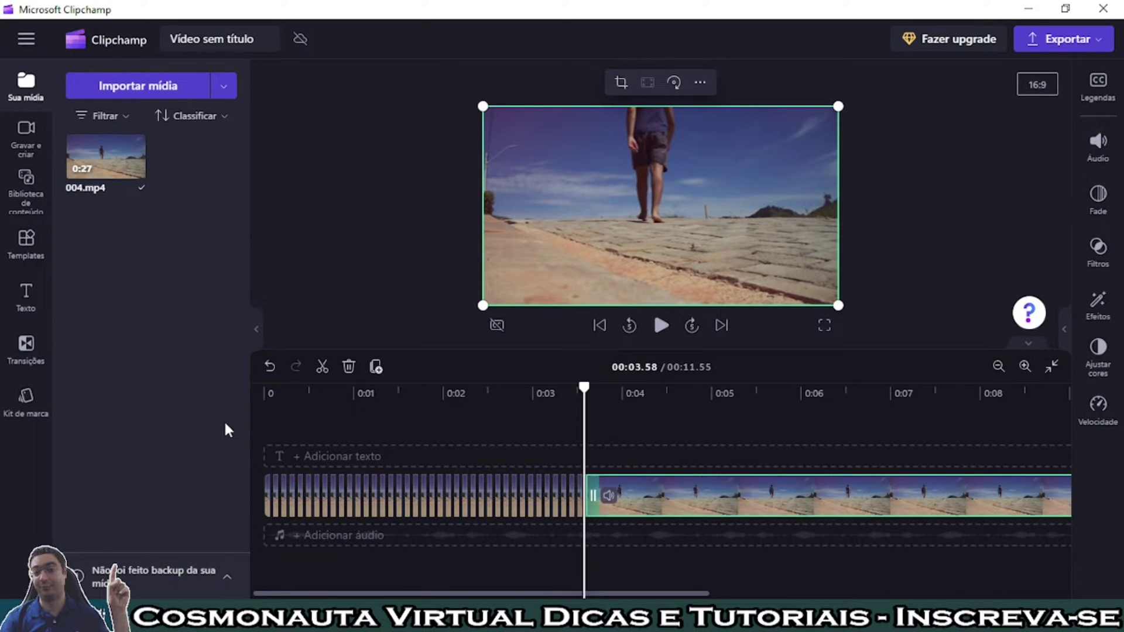
pyautogui.press('Right')
pyautogui.press('Right')
pyautogui.press('Right')
pyautogui.press('Right')
pyautogui.press('Right')
pyautogui.press('Right')
pyautogui.press('Right')
pyautogui.press('Right')
pyautogui.press('Right')
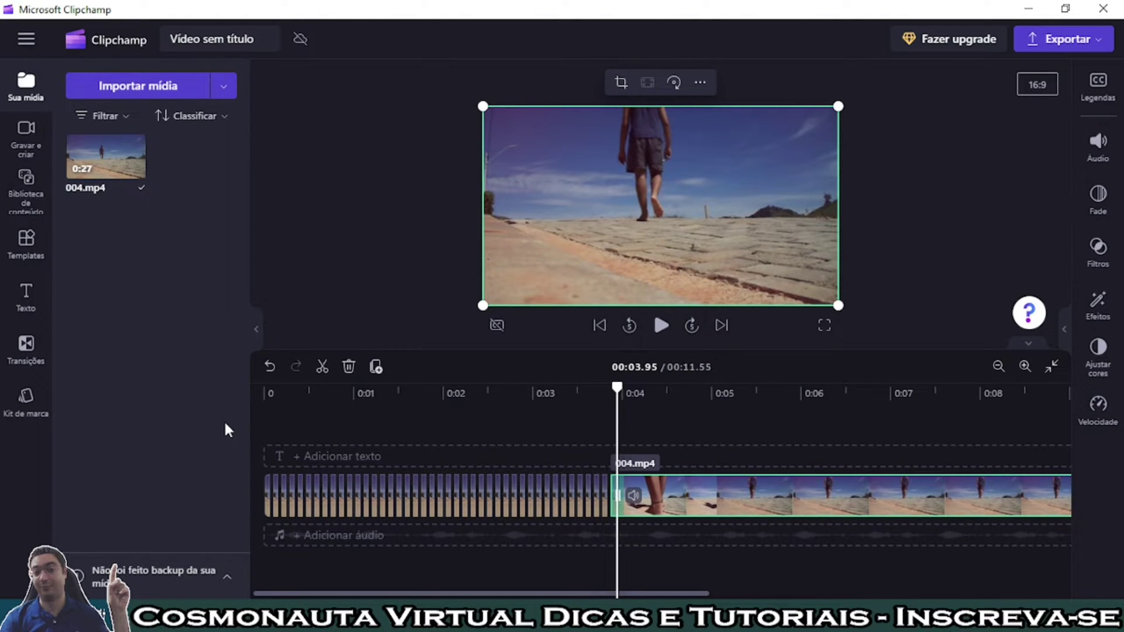
pyautogui.press('Right')
pyautogui.press('Delete')
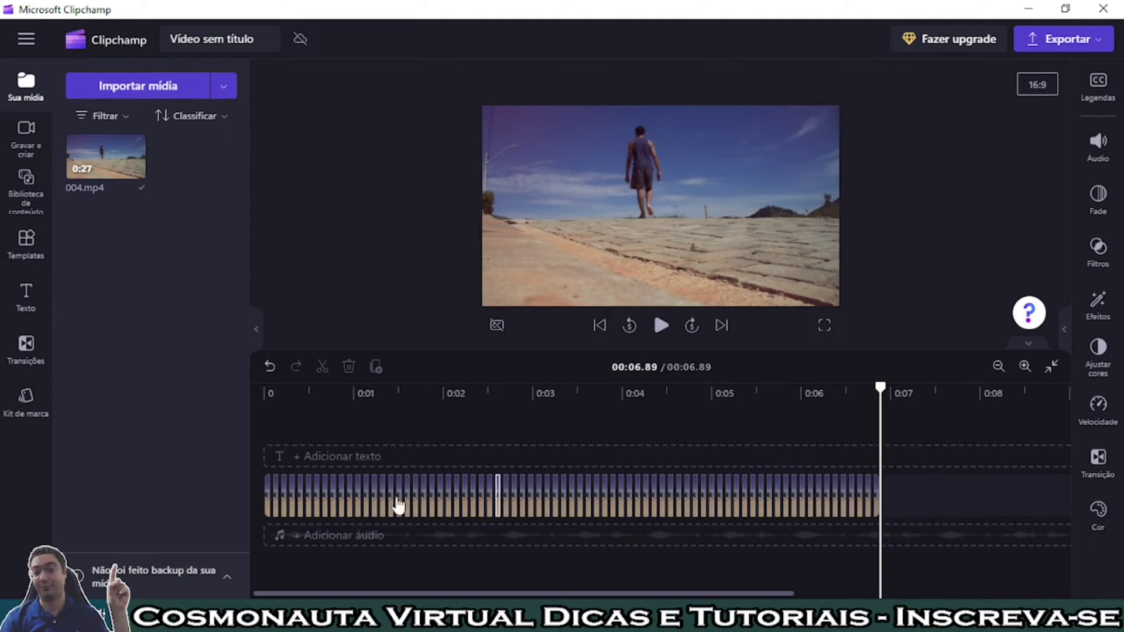
# Move the last slice of the sequence to the start of a new track above the main one.
pyautogui.click(877, 509)
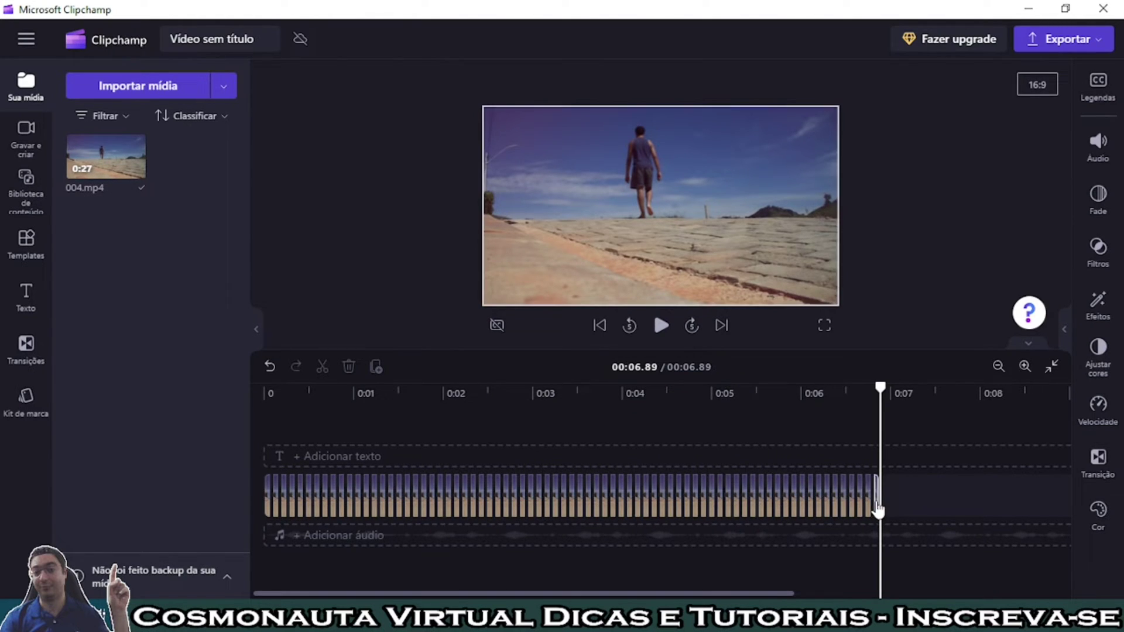
pyautogui.click(1025, 367)
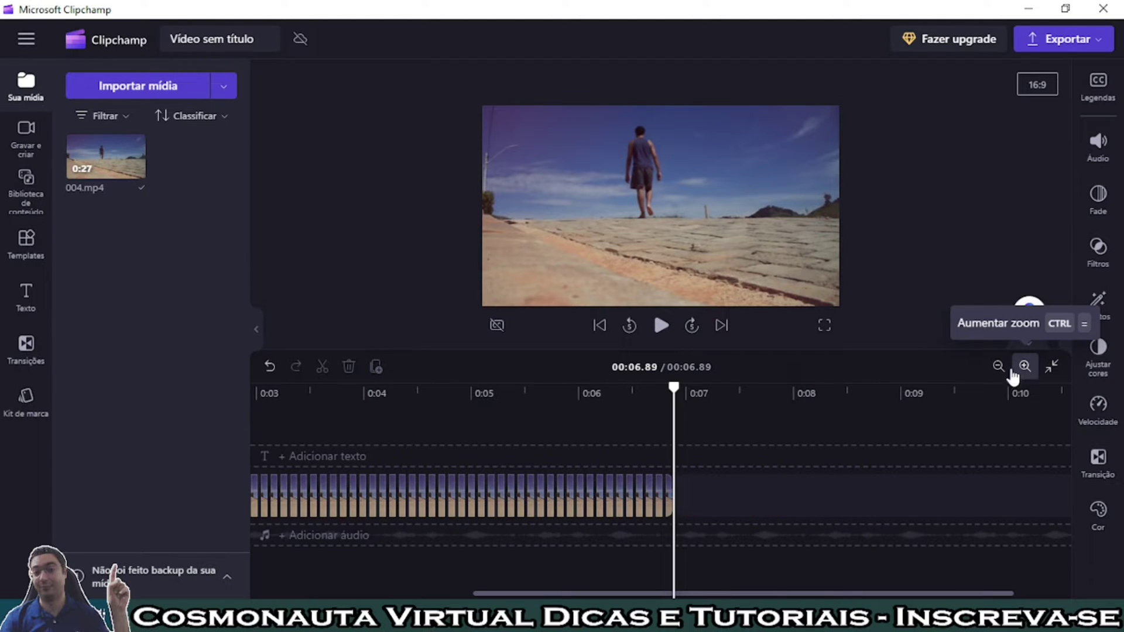
pyautogui.click(671, 511)
pyautogui.moveTo(669, 494)
pyautogui.mouseDown()
pyautogui.moveTo(664, 451)
pyautogui.moveTo(252, 456)
pyautogui.moveTo(272, 466)
pyautogui.mouseUp()
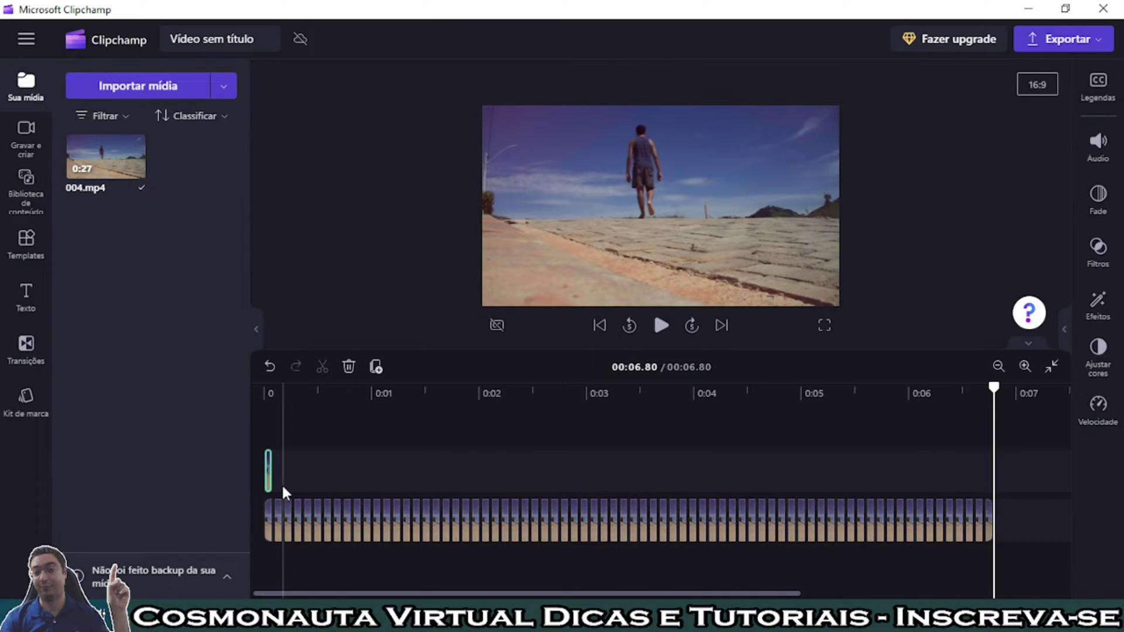
# Move five more slices, one by one from the main track's end, to the upper track at about 0.2, 0.7, 1.2, 1.4 and 1.7 seconds.
pyautogui.click(997, 368)
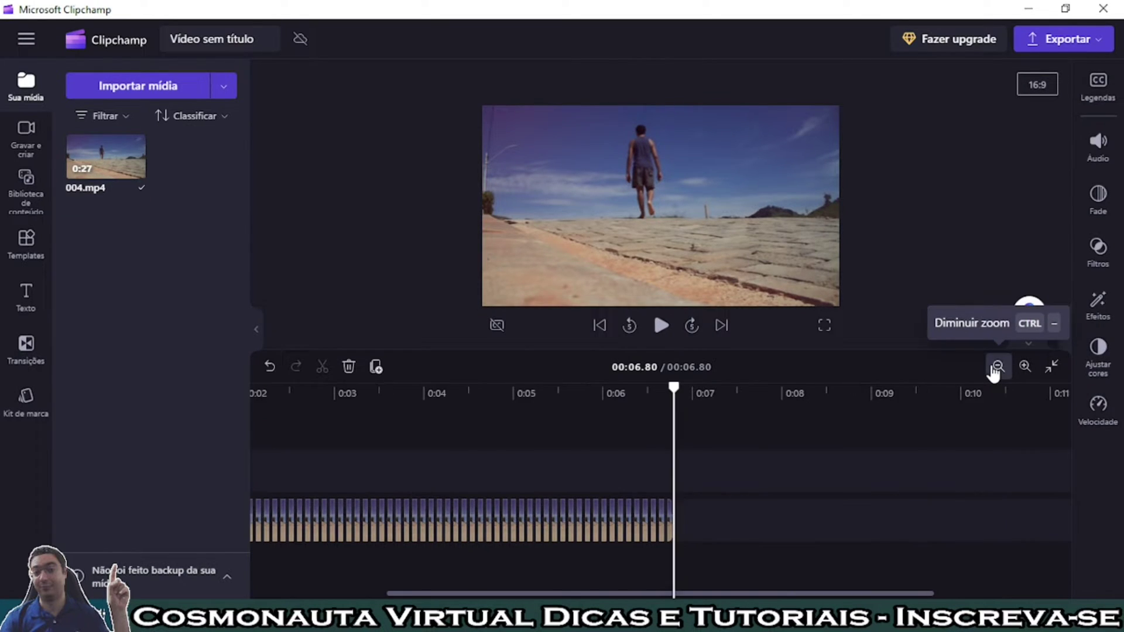
pyautogui.click(997, 368)
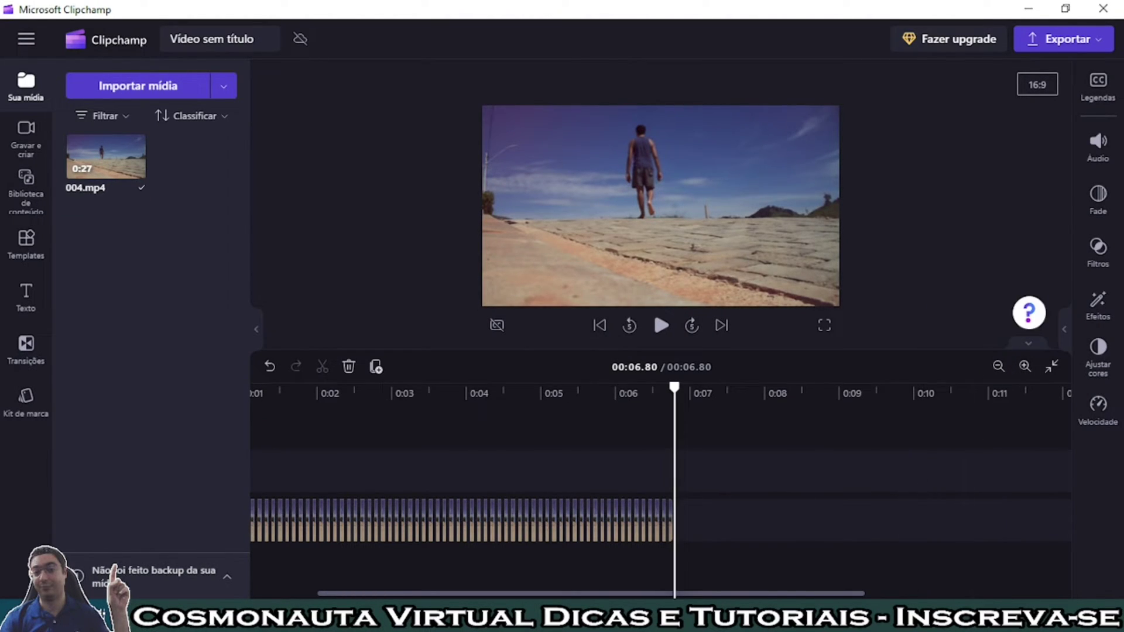
pyautogui.moveTo(768, 596); pyautogui.dragTo(706, 595)
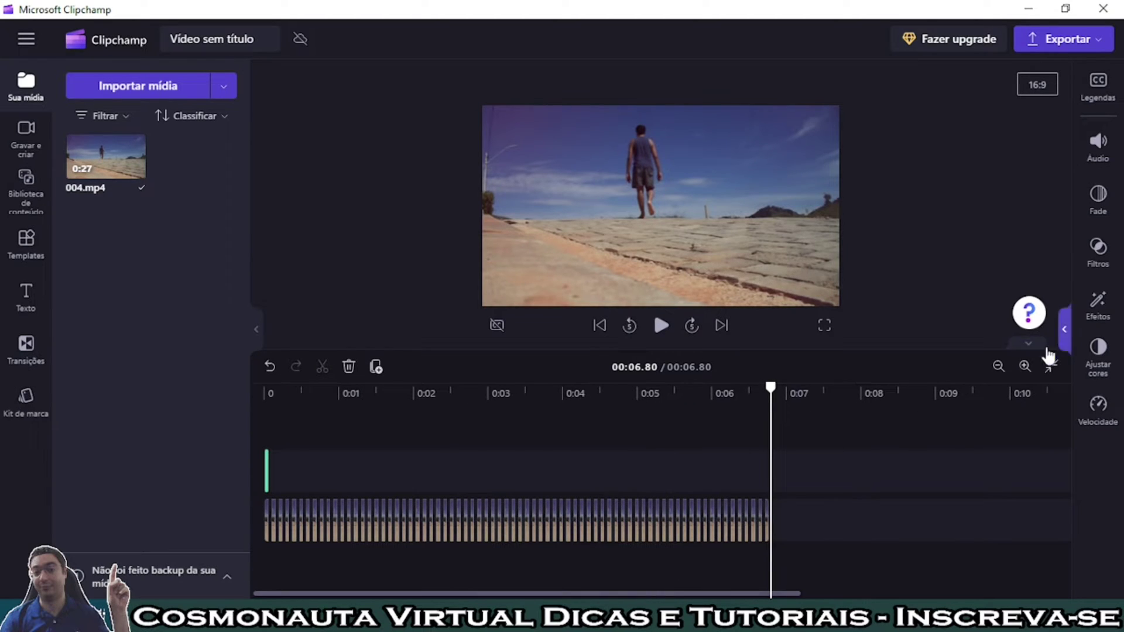
pyautogui.click(1024, 366)
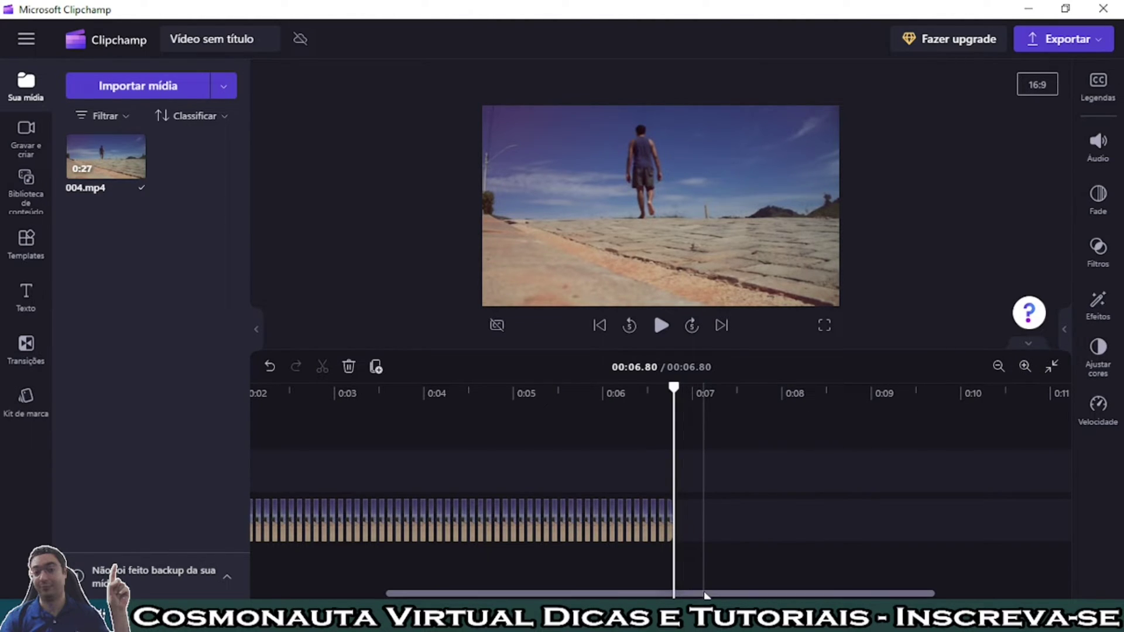
pyautogui.moveTo(687, 595); pyautogui.dragTo(570, 595)
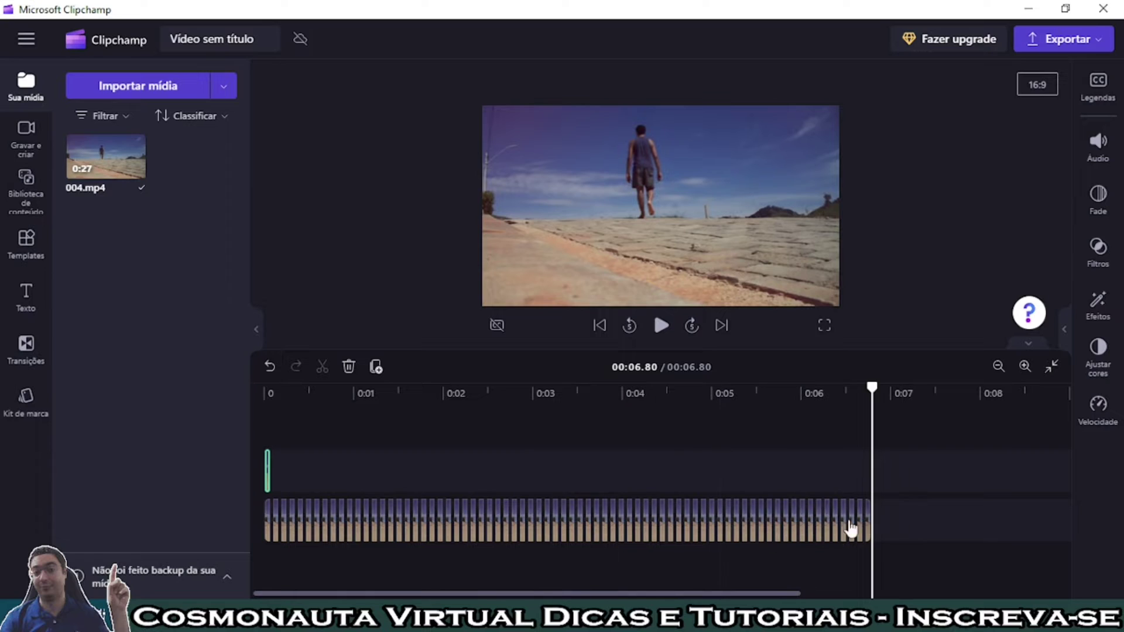
pyautogui.moveTo(869, 527); pyautogui.dragTo(284, 468)
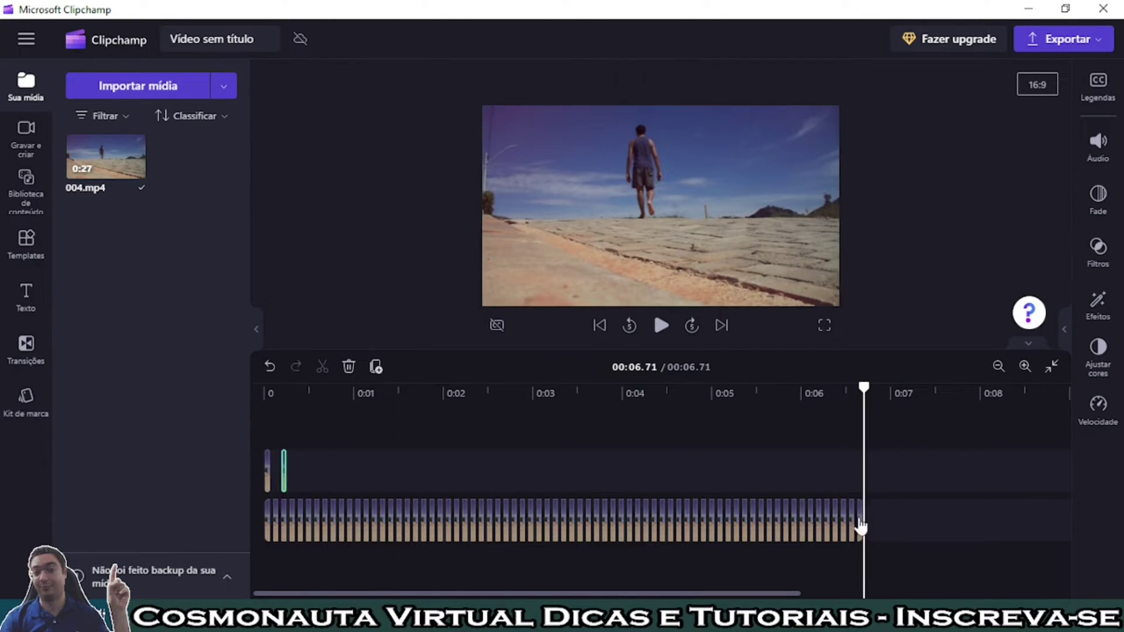
pyautogui.moveTo(863, 529); pyautogui.dragTo(333, 468)
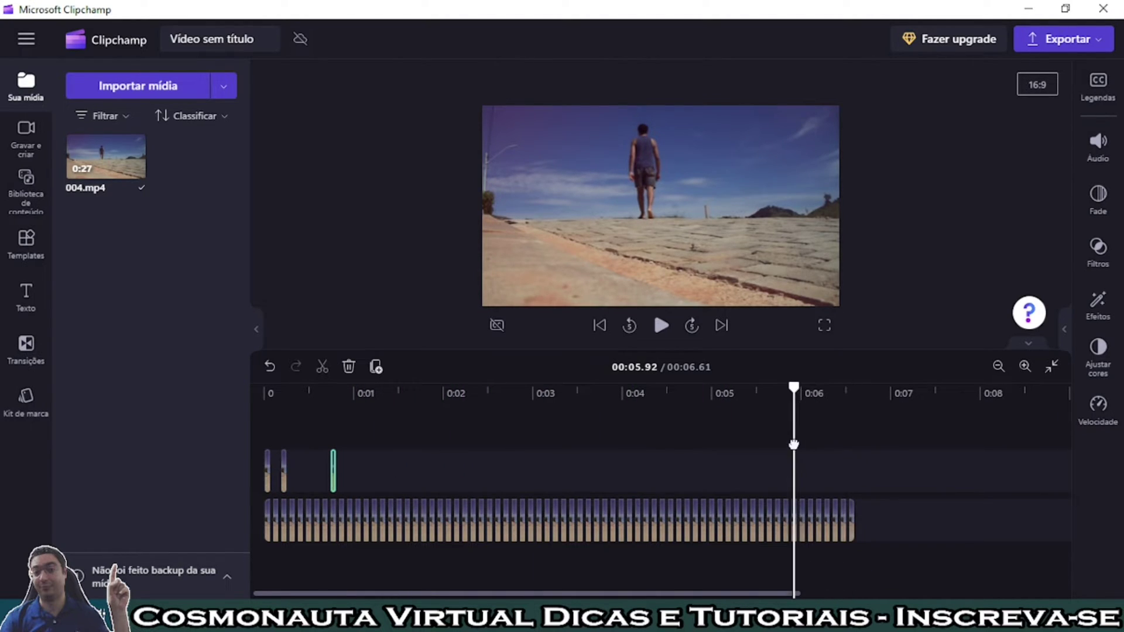
pyautogui.moveTo(851, 522); pyautogui.dragTo(372, 479)
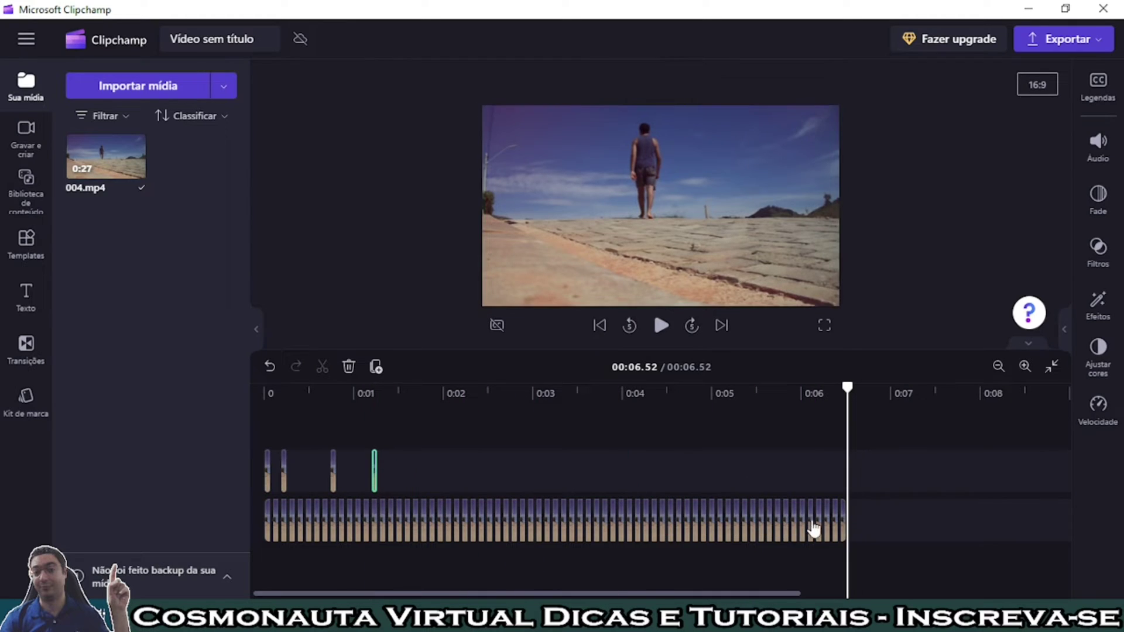
pyautogui.moveTo(847, 532); pyautogui.dragTo(392, 475)
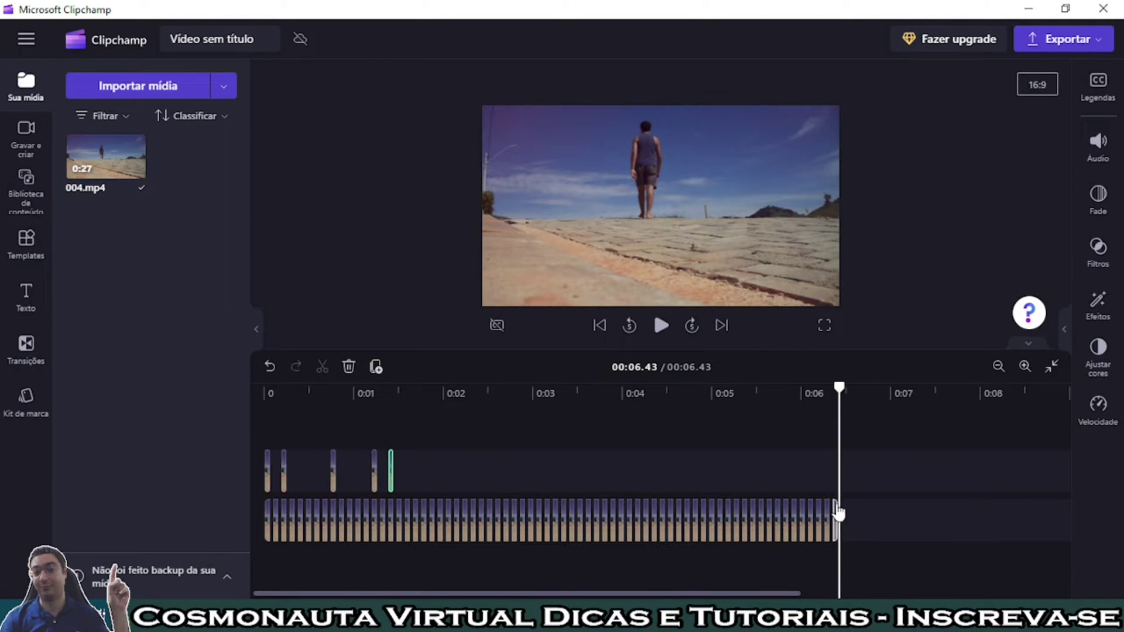
pyautogui.moveTo(838, 514); pyautogui.dragTo(473, 475)
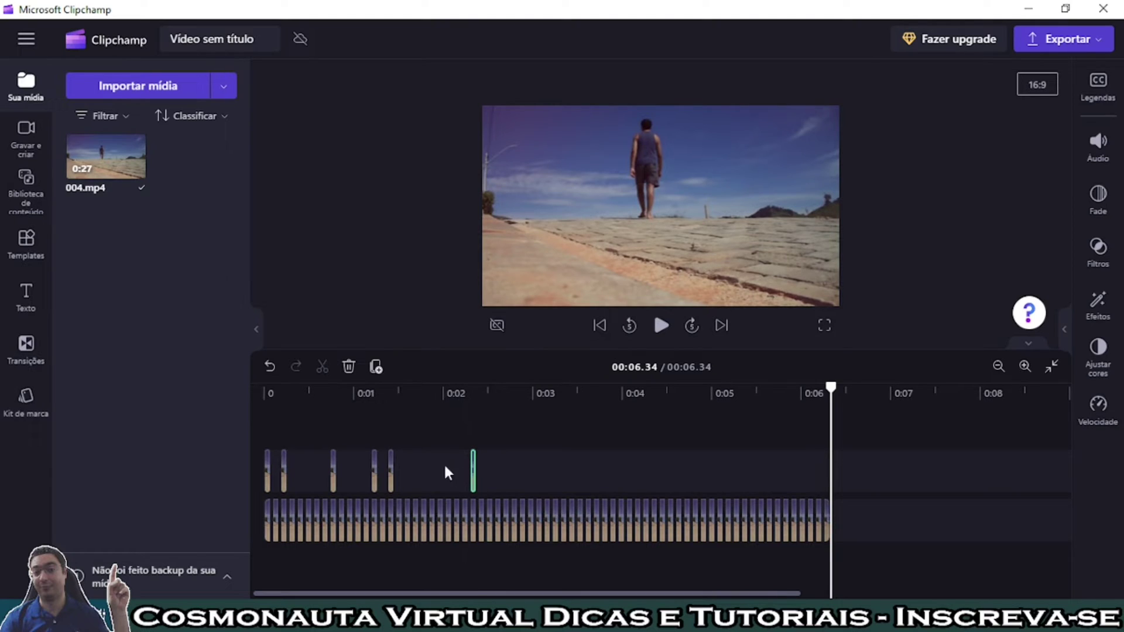
pyautogui.moveTo(473, 471); pyautogui.dragTo(415, 471)
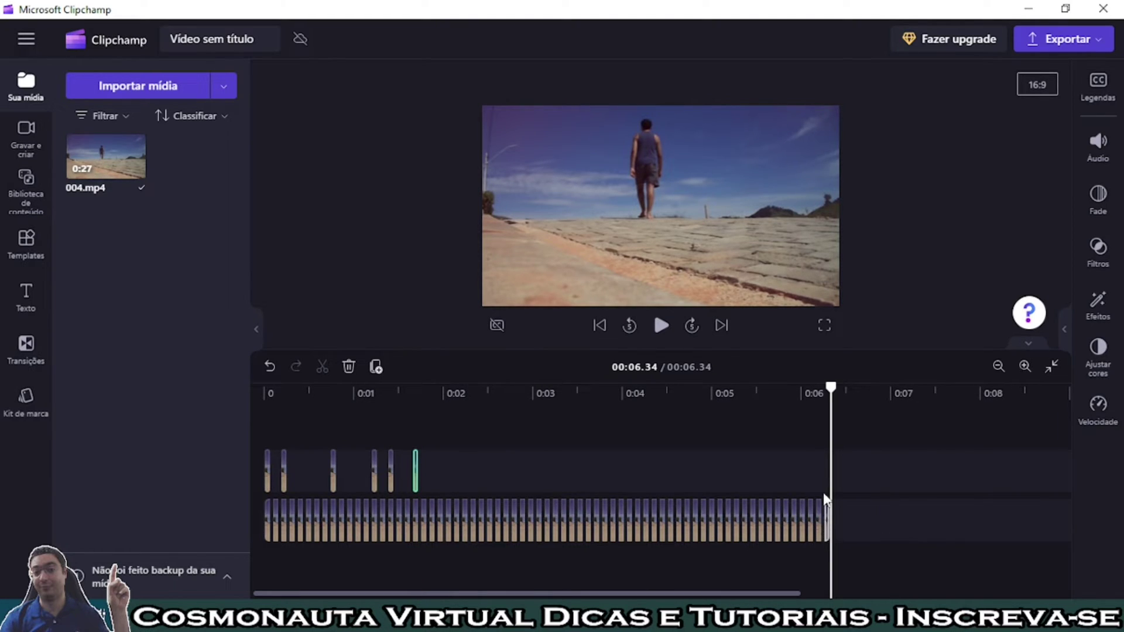
# Move seven more end slices to the upper track, spaced roughly 0.25 seconds apart from about 2.0 to 3.5 seconds.
pyautogui.moveTo(826, 471); pyautogui.dragTo(444, 469)
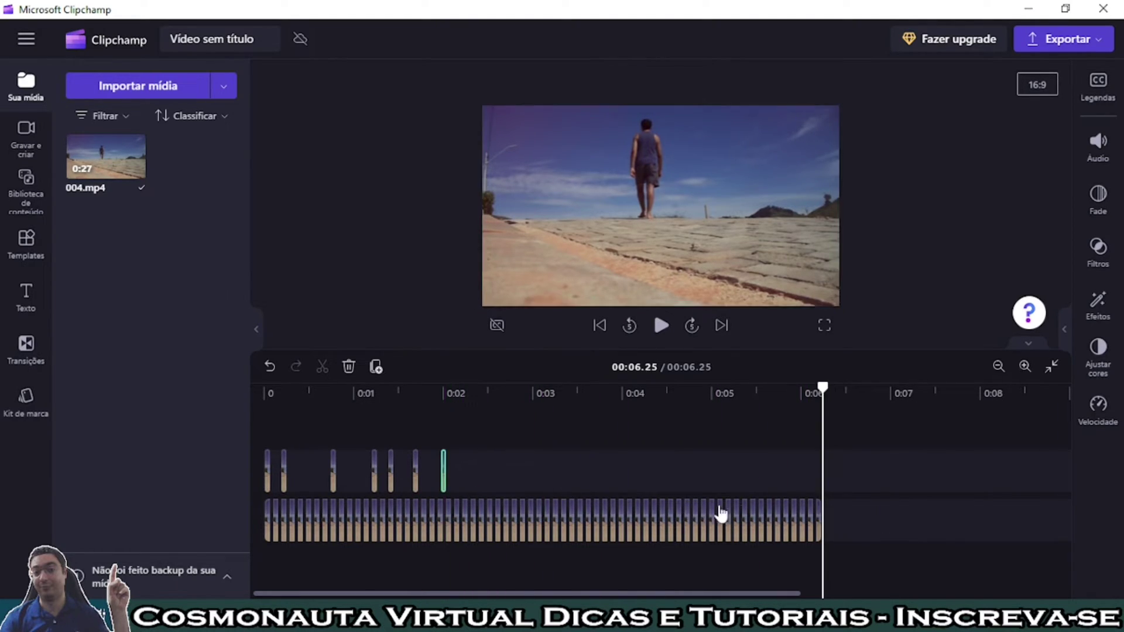
pyautogui.moveTo(821, 517); pyautogui.dragTo(462, 467)
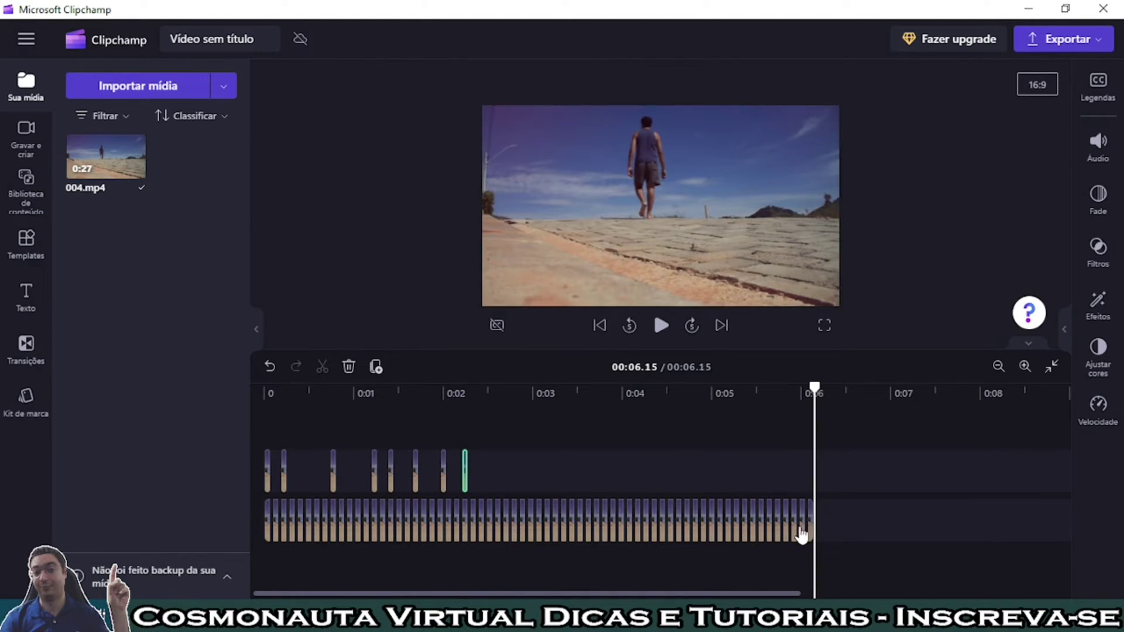
pyautogui.moveTo(812, 530); pyautogui.dragTo(488, 477)
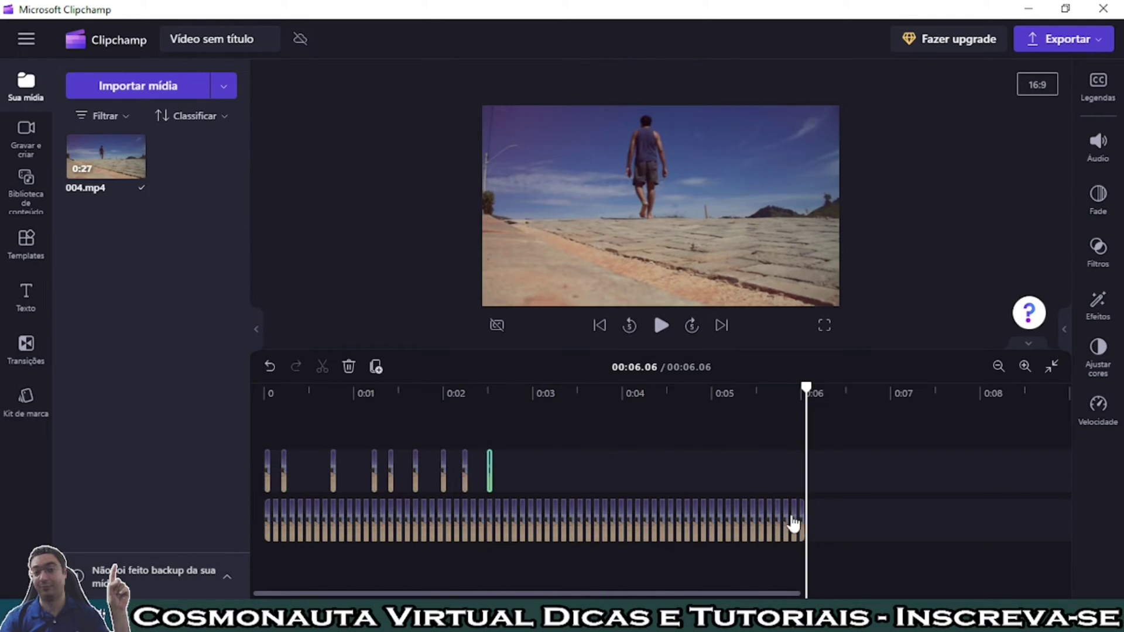
pyautogui.moveTo(805, 527); pyautogui.dragTo(514, 467)
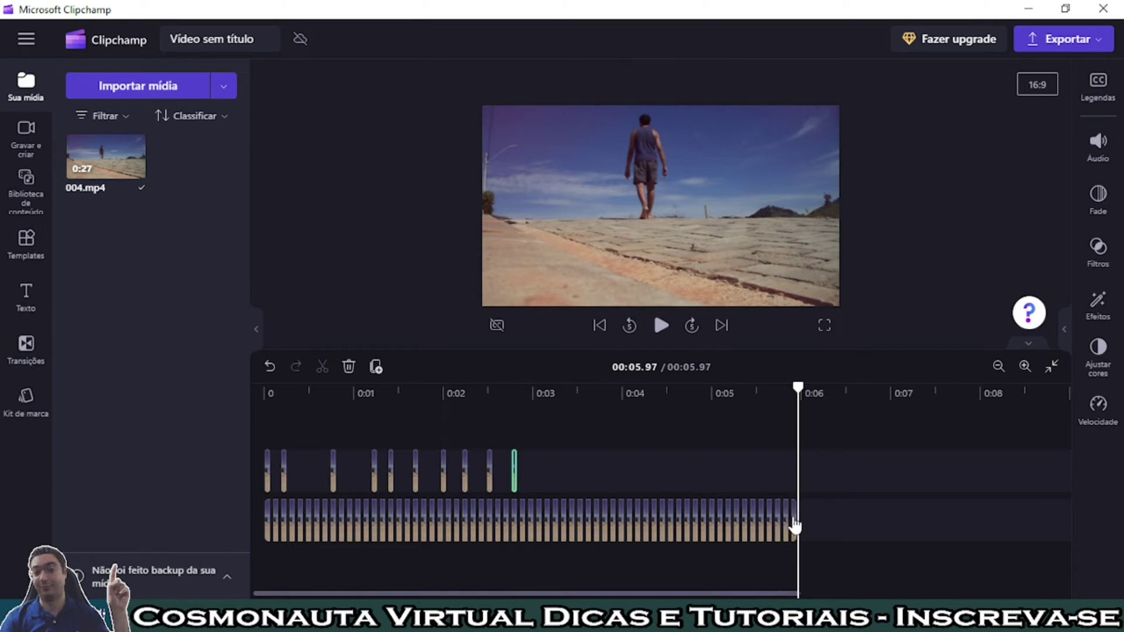
pyautogui.moveTo(797, 530); pyautogui.dragTo(534, 473)
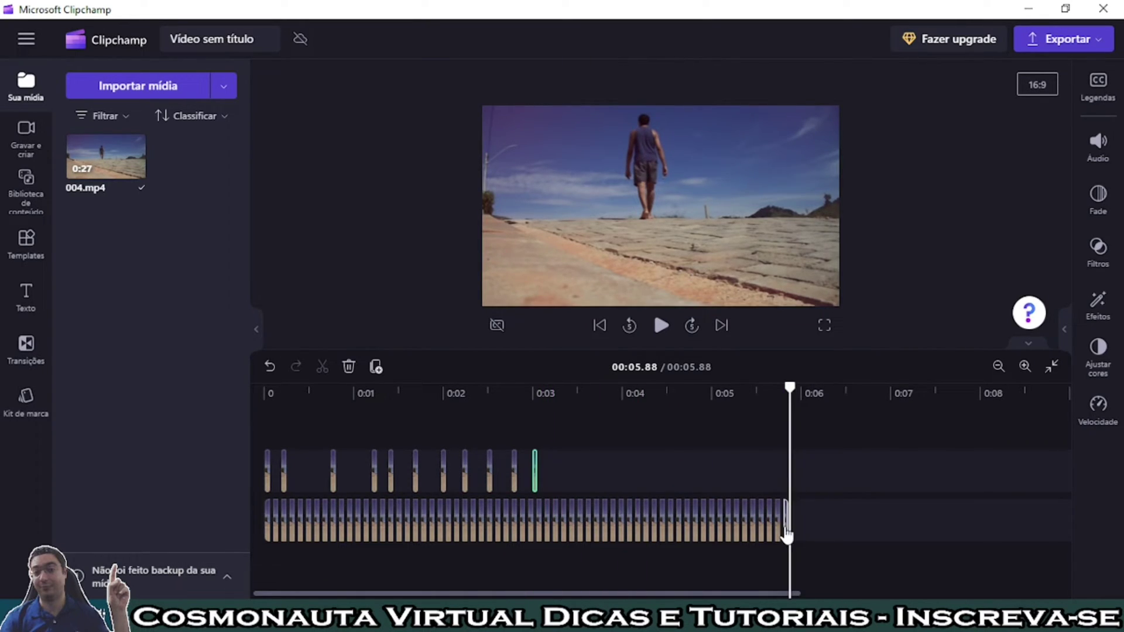
pyautogui.moveTo(787, 534); pyautogui.dragTo(555, 473)
pyautogui.moveTo(780, 538); pyautogui.dragTo(579, 473)
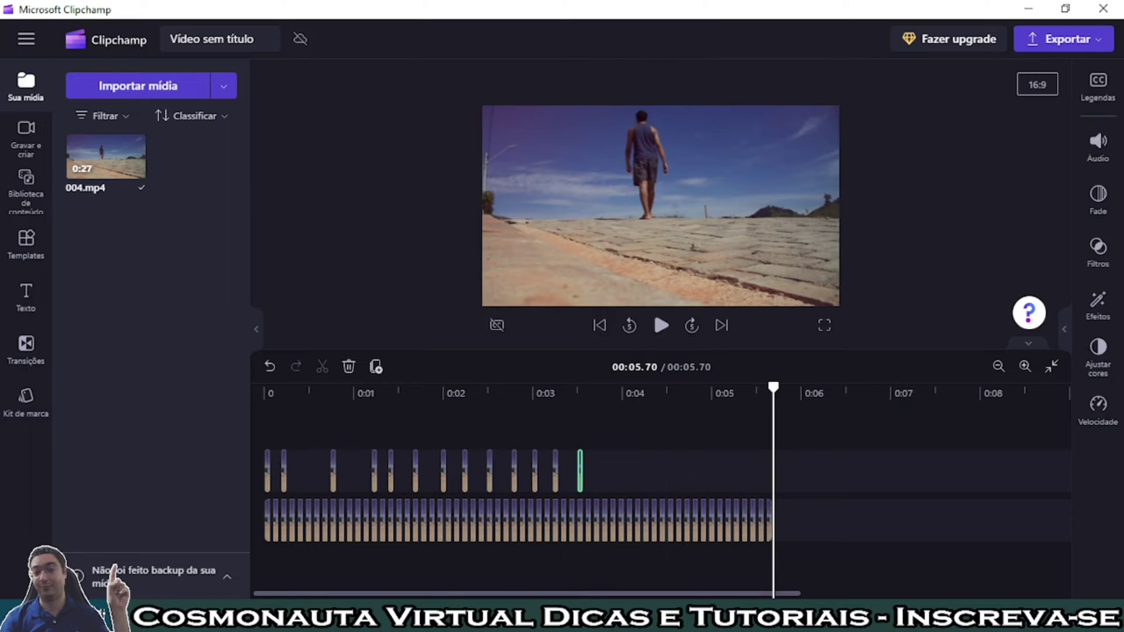
# Continue moving end slices to the upper track, placing them nearly edge to edge from about 3.6 to 4.7 seconds.
pyautogui.moveTo(772, 533); pyautogui.dragTo(591, 471)
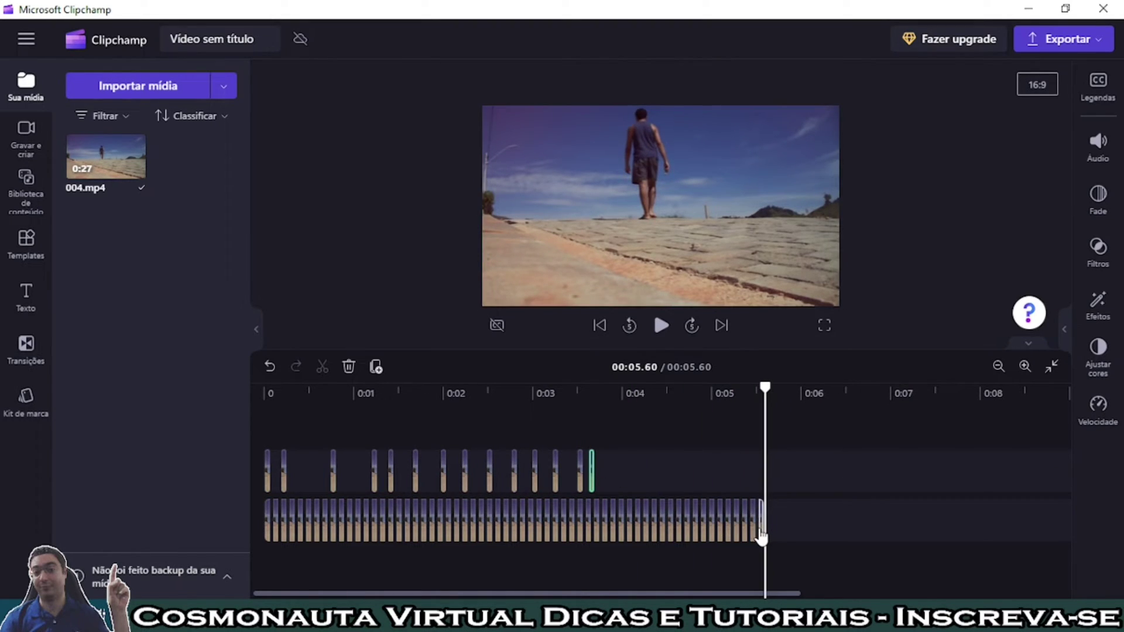
pyautogui.moveTo(759, 535); pyautogui.dragTo(602, 479)
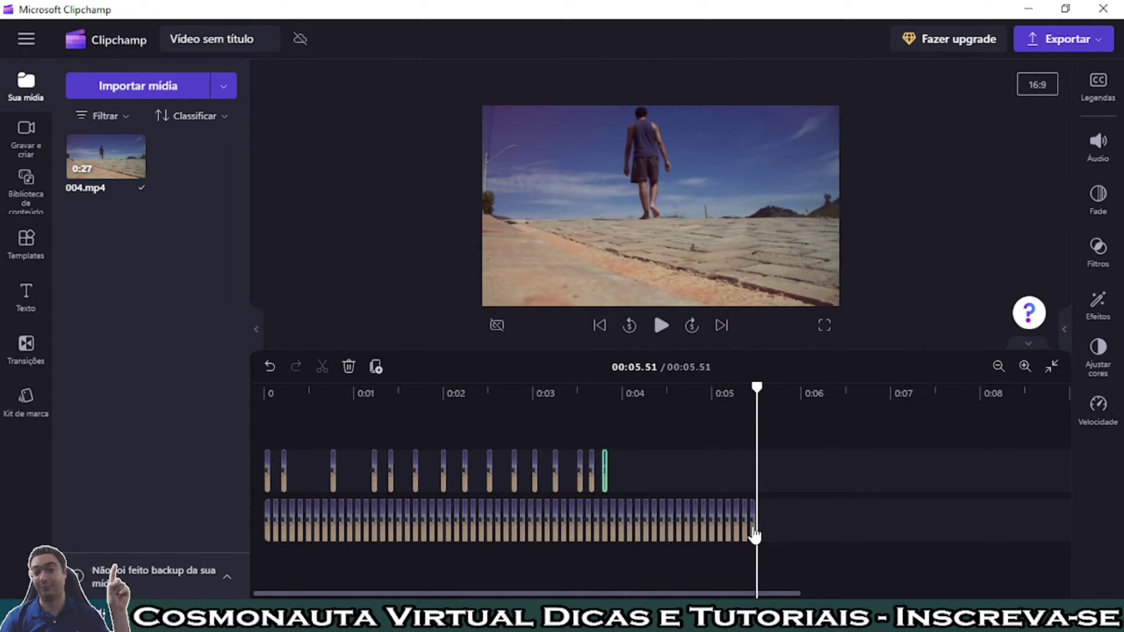
pyautogui.moveTo(755, 530); pyautogui.dragTo(614, 474)
pyautogui.moveTo(746, 533); pyautogui.dragTo(616, 476)
pyautogui.moveTo(690, 508); pyautogui.dragTo(658, 497)
pyautogui.moveTo(729, 544); pyautogui.dragTo(638, 487)
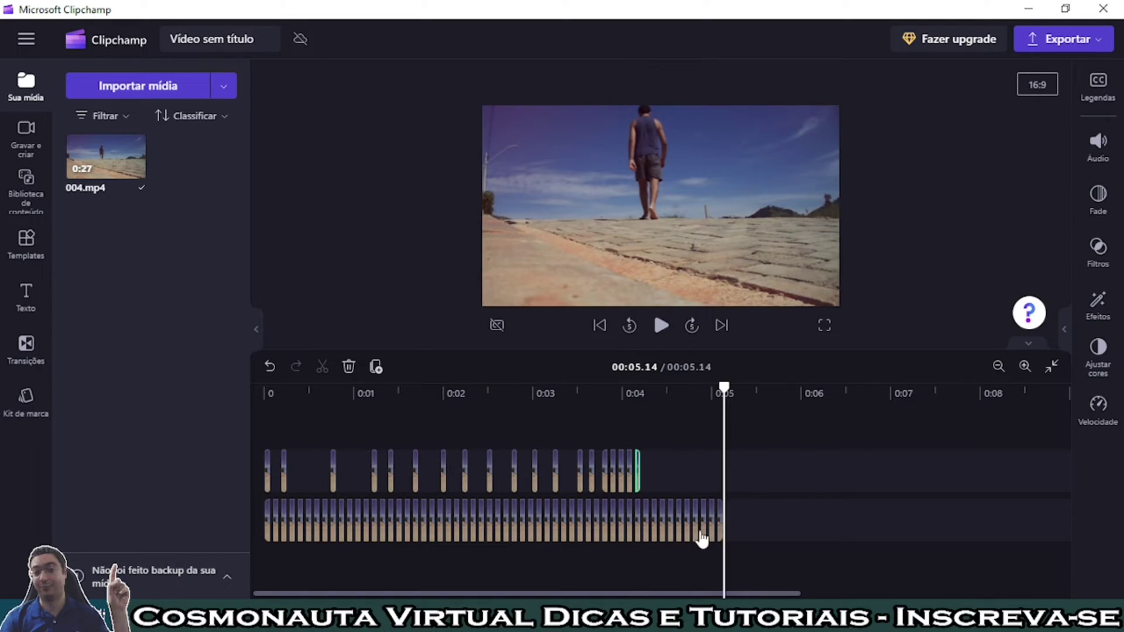
pyautogui.moveTo(722, 533); pyautogui.dragTo(646, 483)
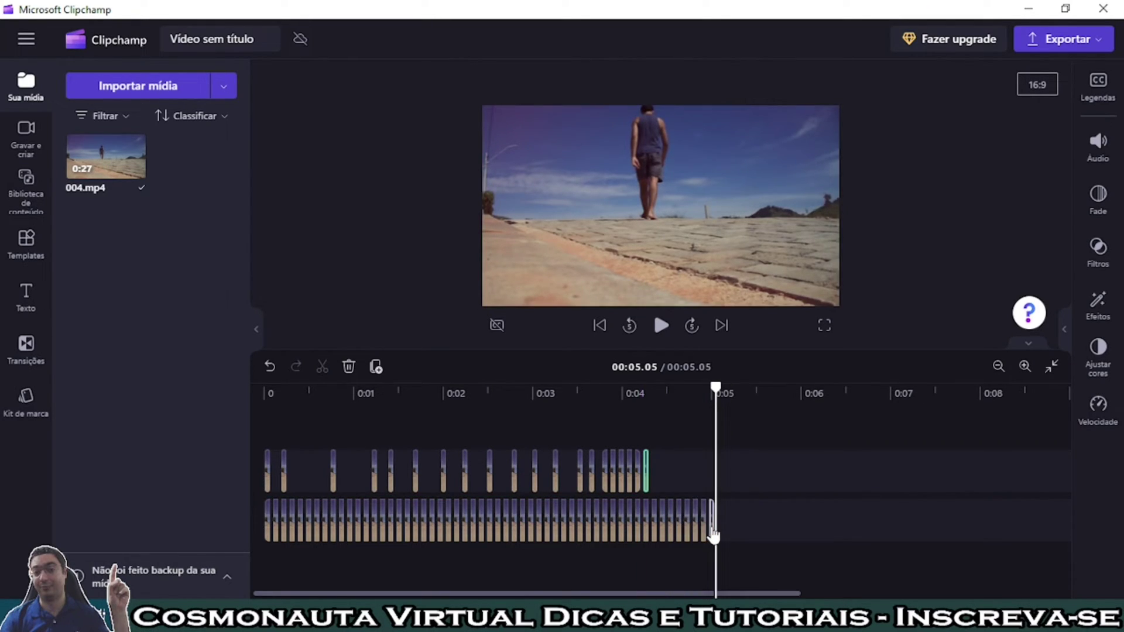
pyautogui.moveTo(712, 532); pyautogui.dragTo(654, 473)
pyautogui.moveTo(703, 504); pyautogui.dragTo(679, 477)
pyautogui.click(699, 544)
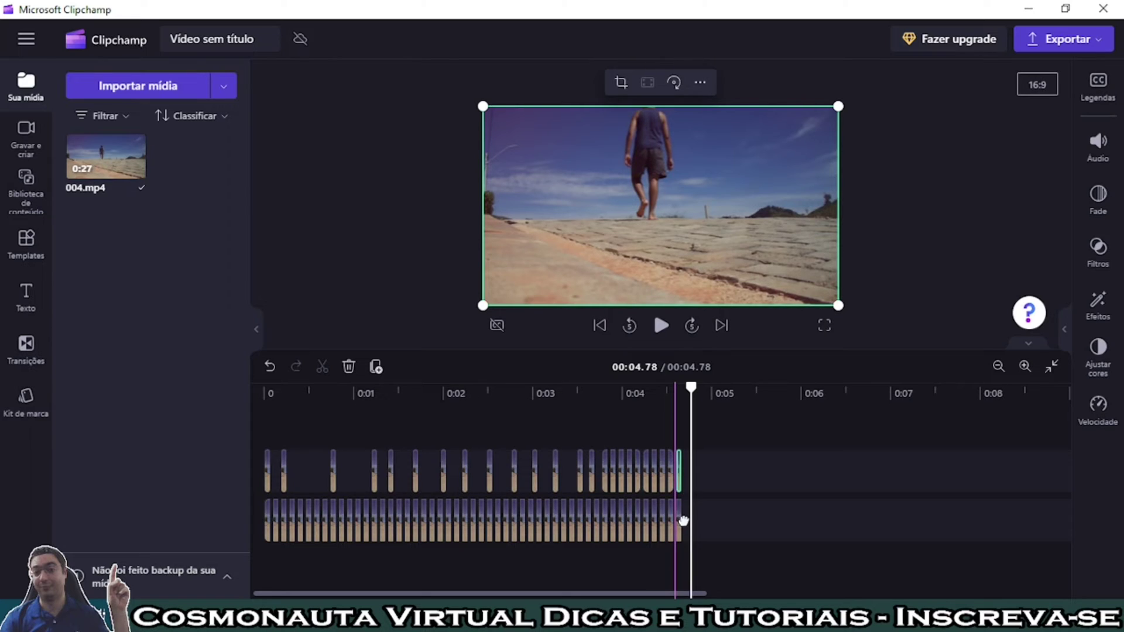
# Move five more end slices from the main track to the upper track at about 4.8, 4.9, 5.1, 5.2 and 5.4 seconds.
pyautogui.moveTo(683, 520); pyautogui.dragTo(689, 483)
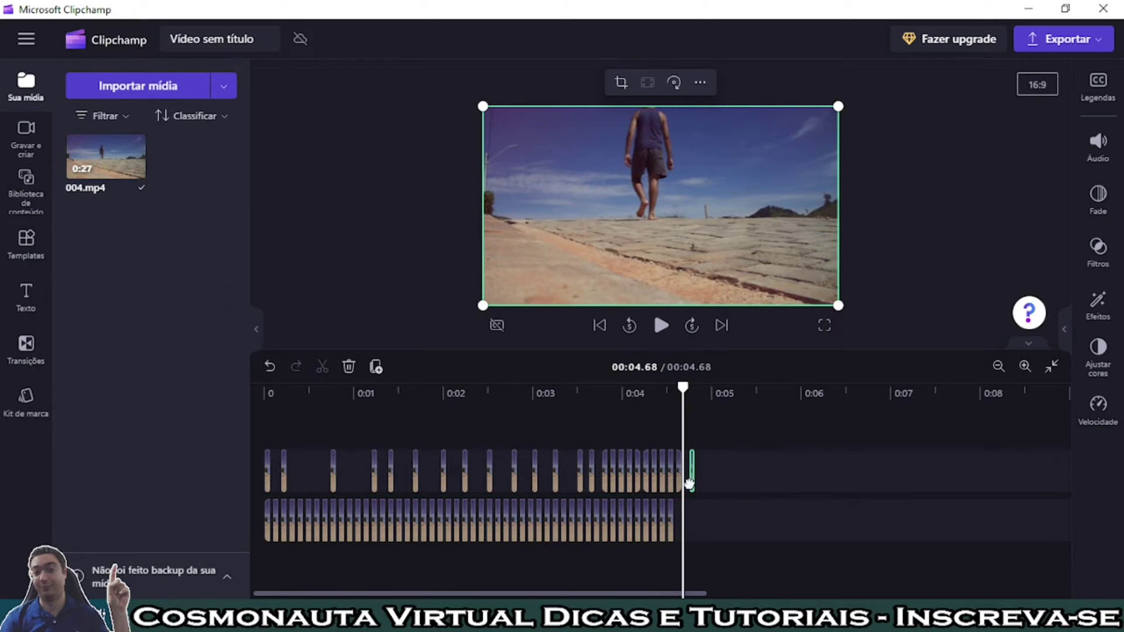
pyautogui.moveTo(673, 532); pyautogui.dragTo(705, 483)
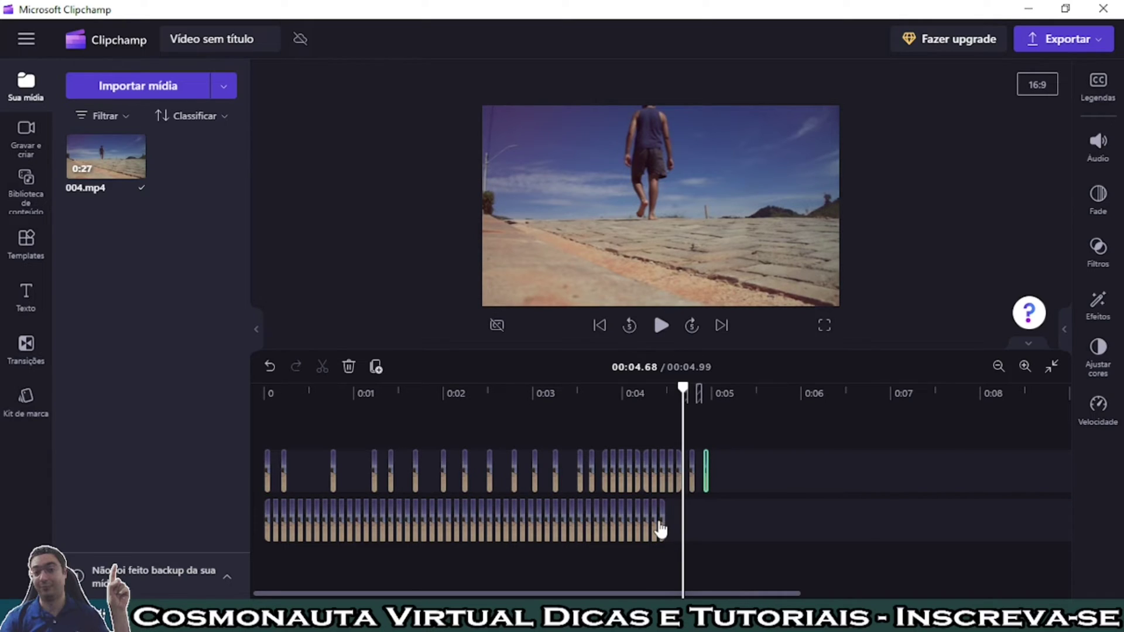
pyautogui.click(735, 501)
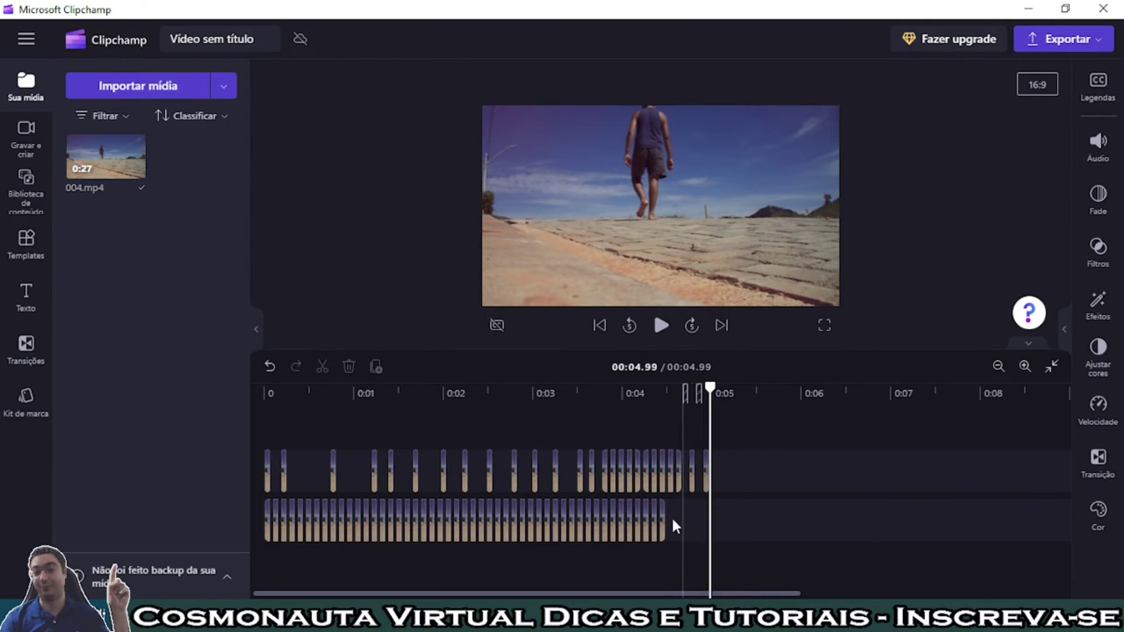
pyautogui.click(663, 530)
pyautogui.moveTo(668, 524); pyautogui.dragTo(720, 479)
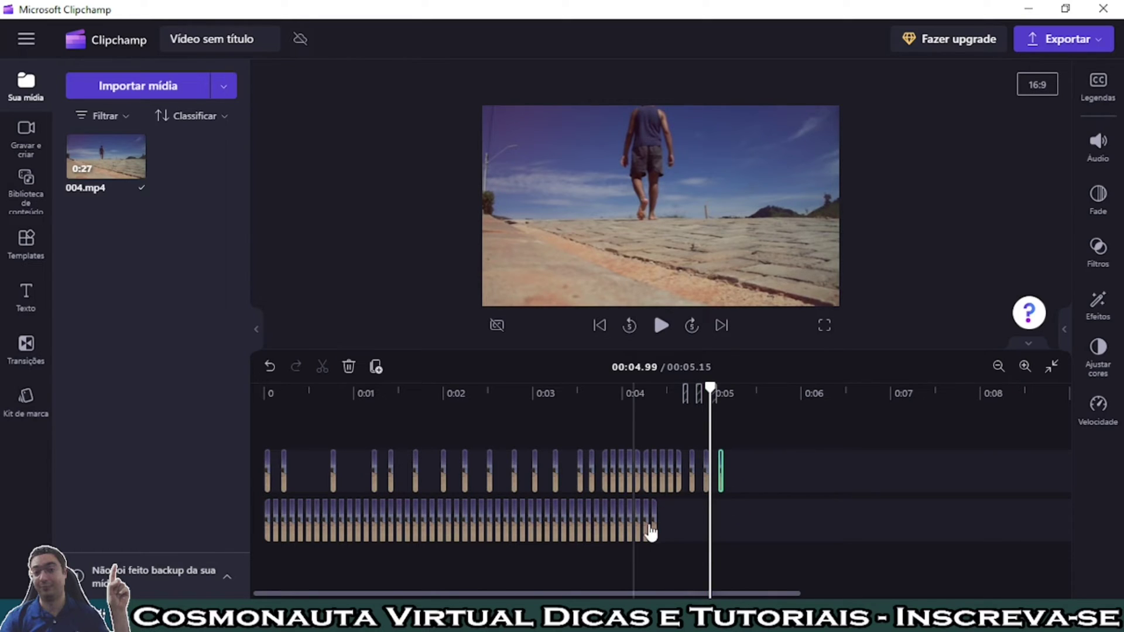
pyautogui.moveTo(652, 521); pyautogui.dragTo(736, 468)
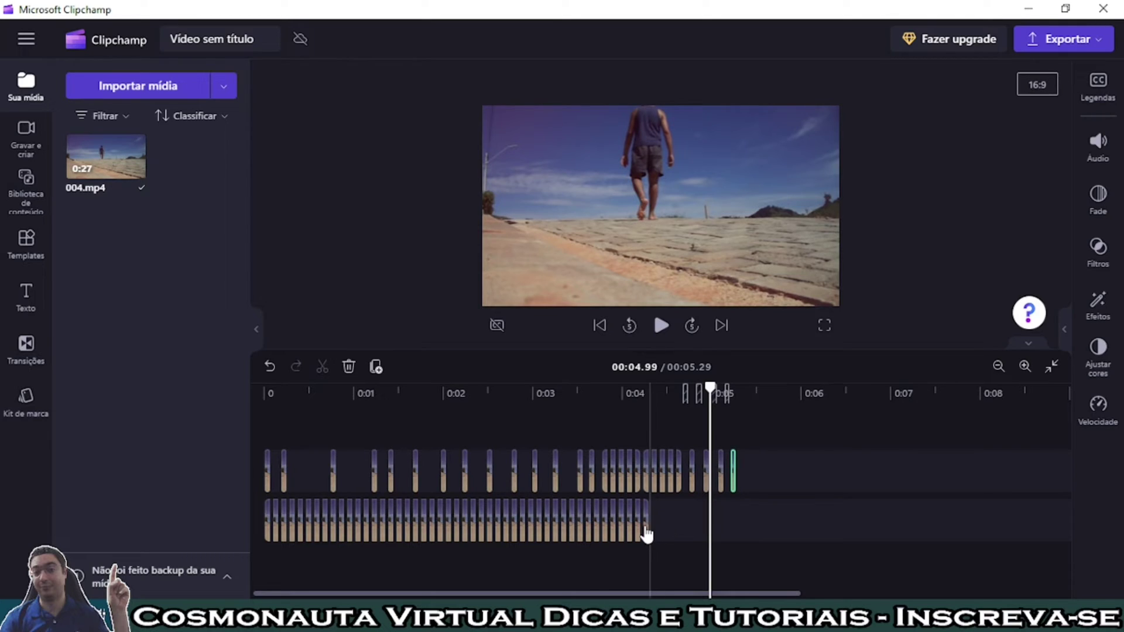
pyautogui.moveTo(647, 533); pyautogui.dragTo(748, 479)
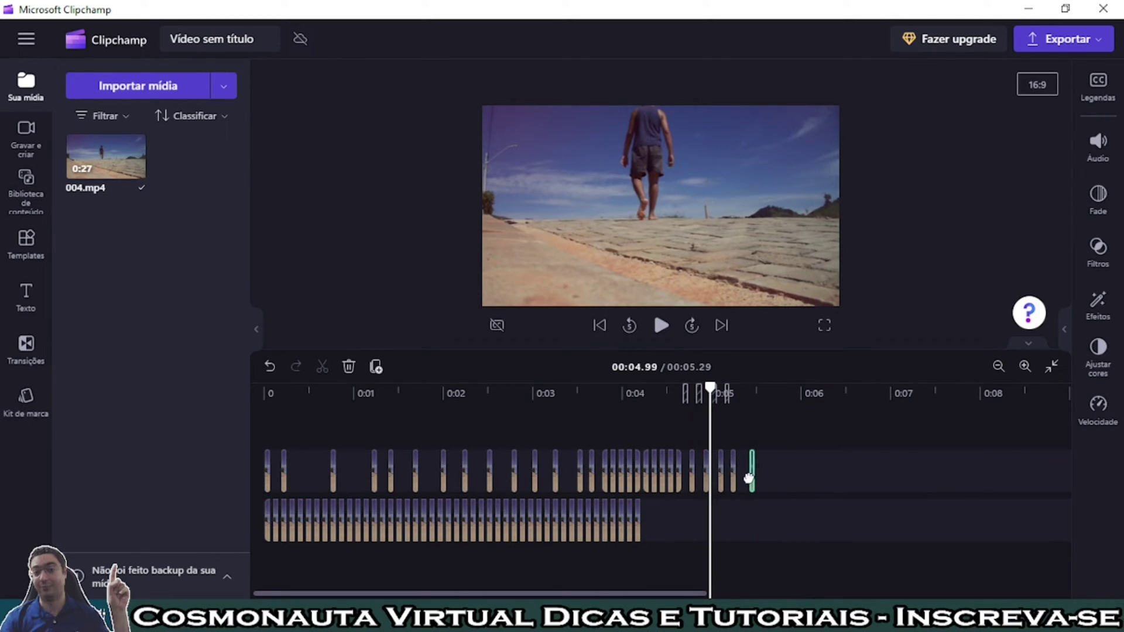
# Move the remaining slices, one by one from the main track's end, to the upper track from about 5.5 seconds until the main track is empty.
pyautogui.click(638, 534)
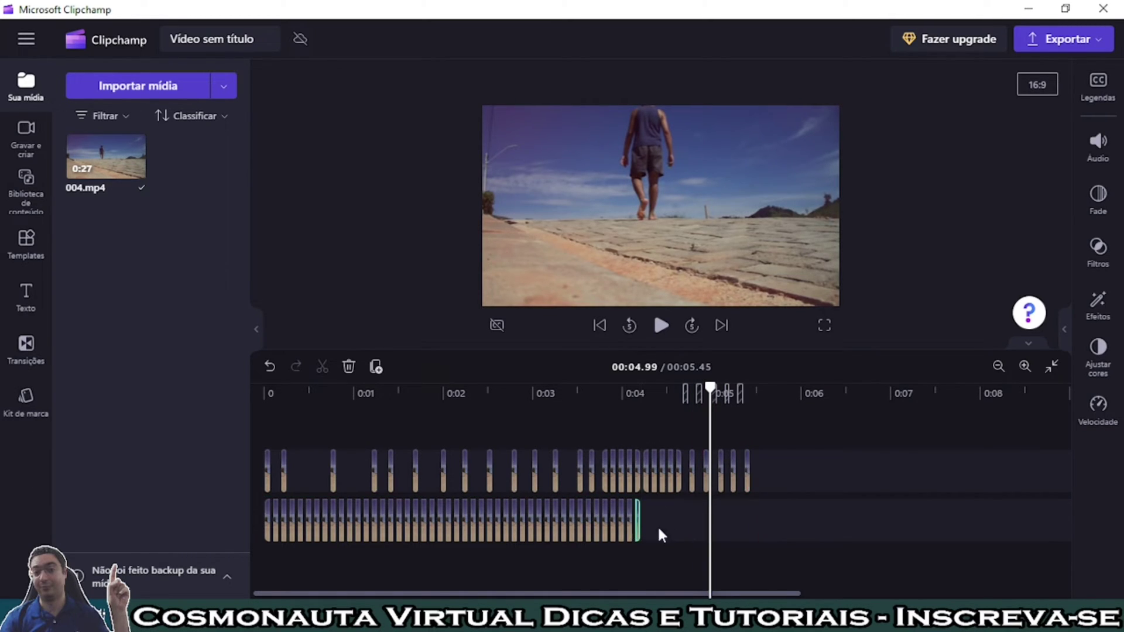
pyautogui.moveTo(638, 530); pyautogui.dragTo(785, 473)
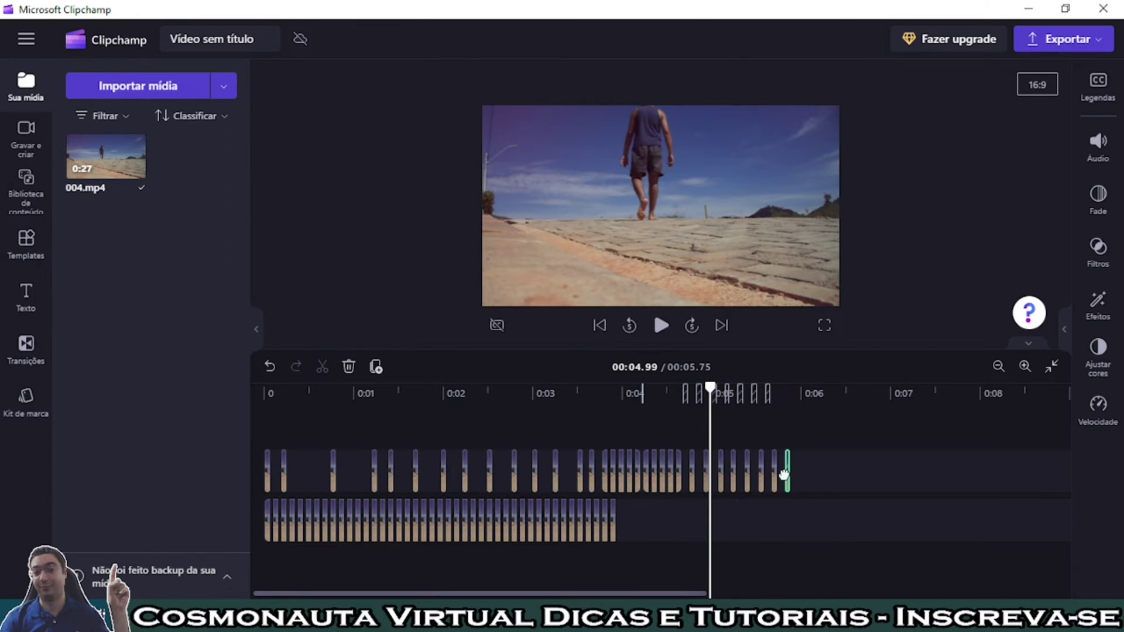
pyautogui.click(616, 522)
pyautogui.moveTo(615, 530)
pyautogui.mouseDown()
pyautogui.moveTo(803, 516)
pyautogui.moveTo(803, 475)
pyautogui.mouseUp()
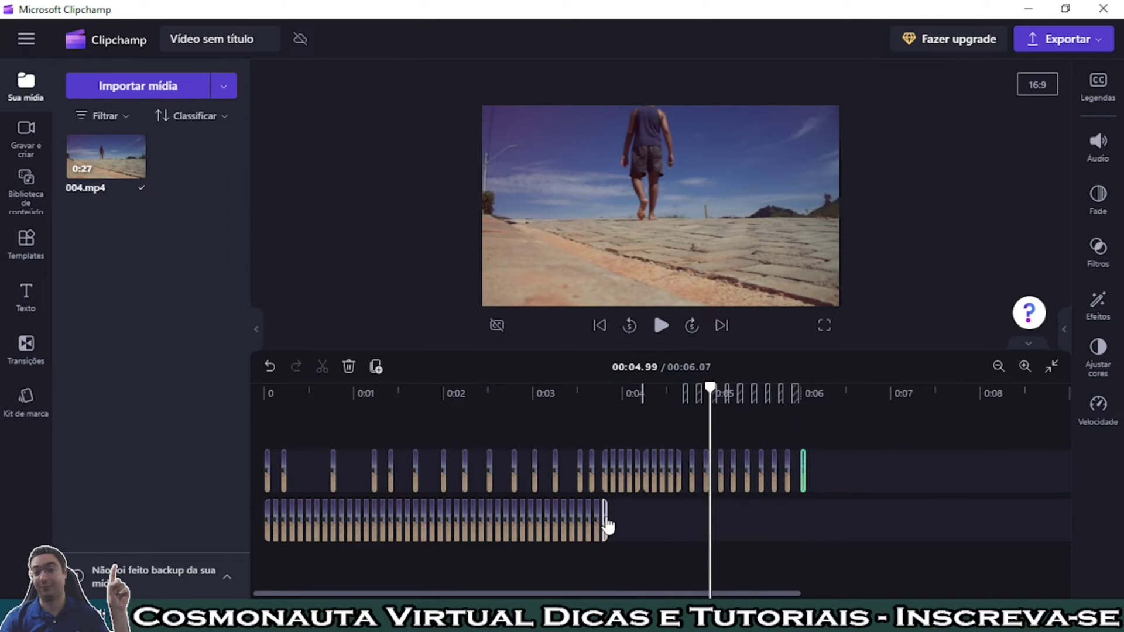
pyautogui.moveTo(609, 529); pyautogui.dragTo(814, 475)
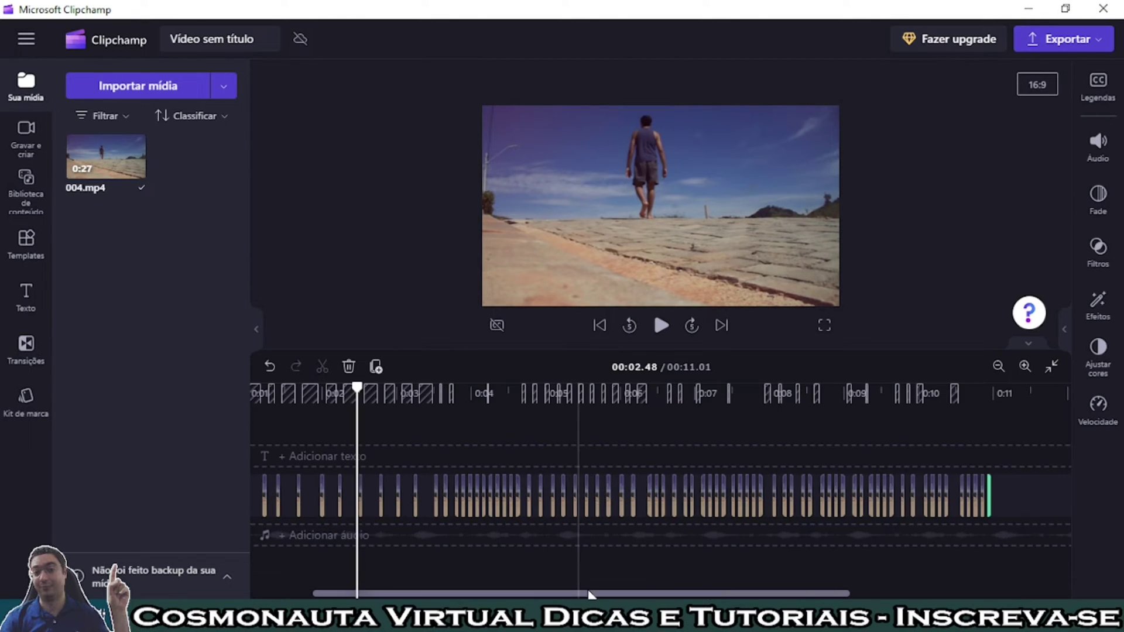
# Delete all visual gaps between the rearranged slices on the timeline.
pyautogui.moveTo(599, 588); pyautogui.dragTo(538, 603)
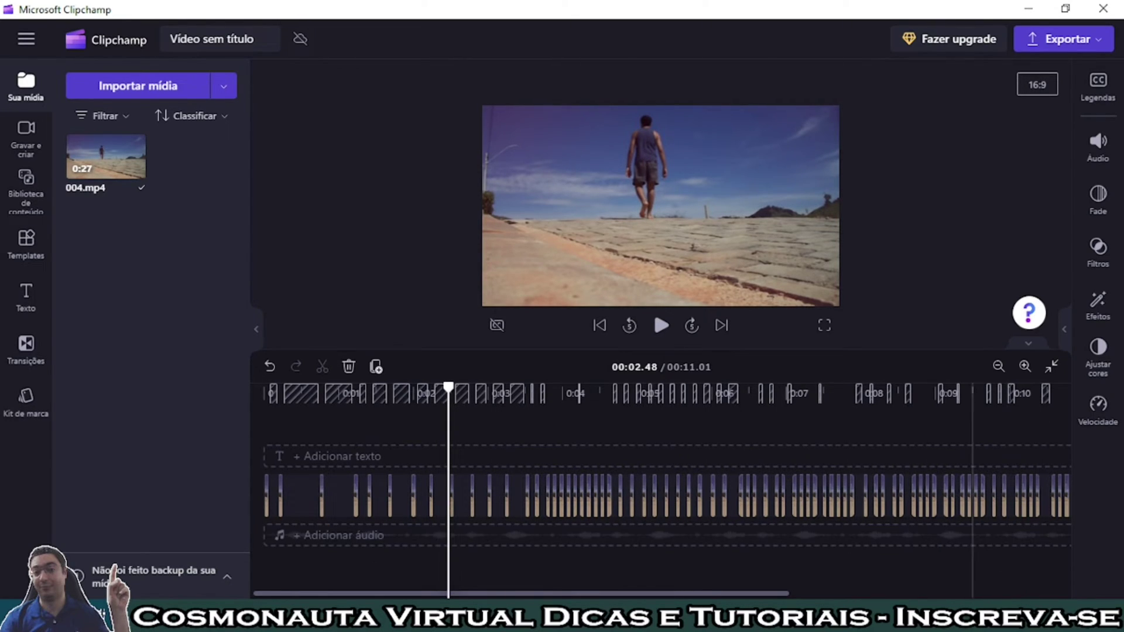
pyautogui.hscroll(1, 575, 595)
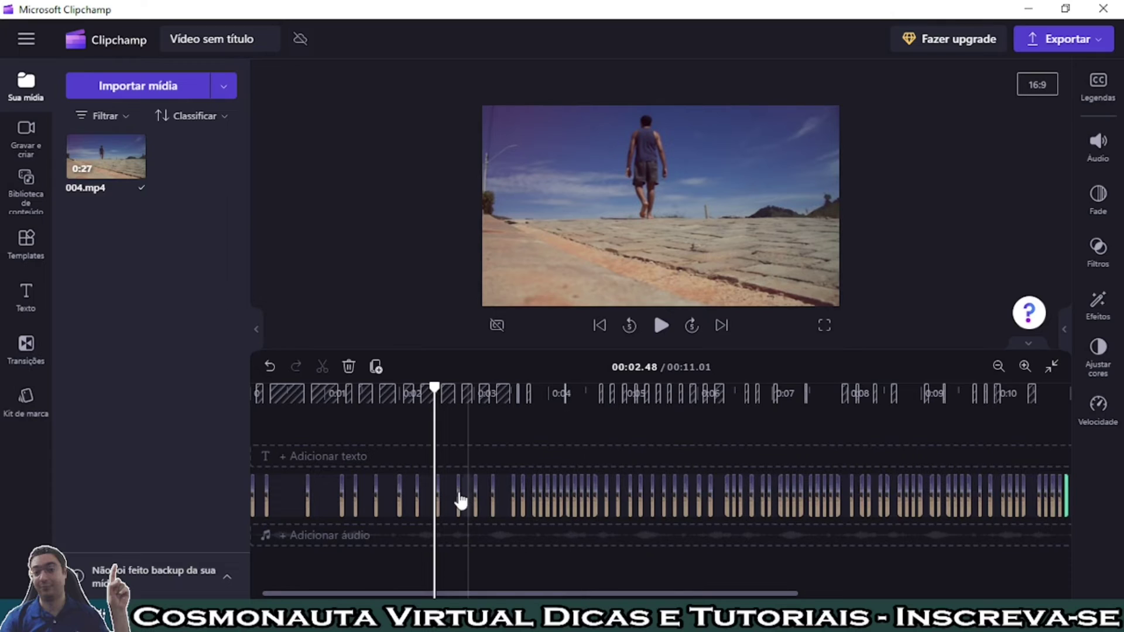
pyautogui.hscroll(10, 697, 512)
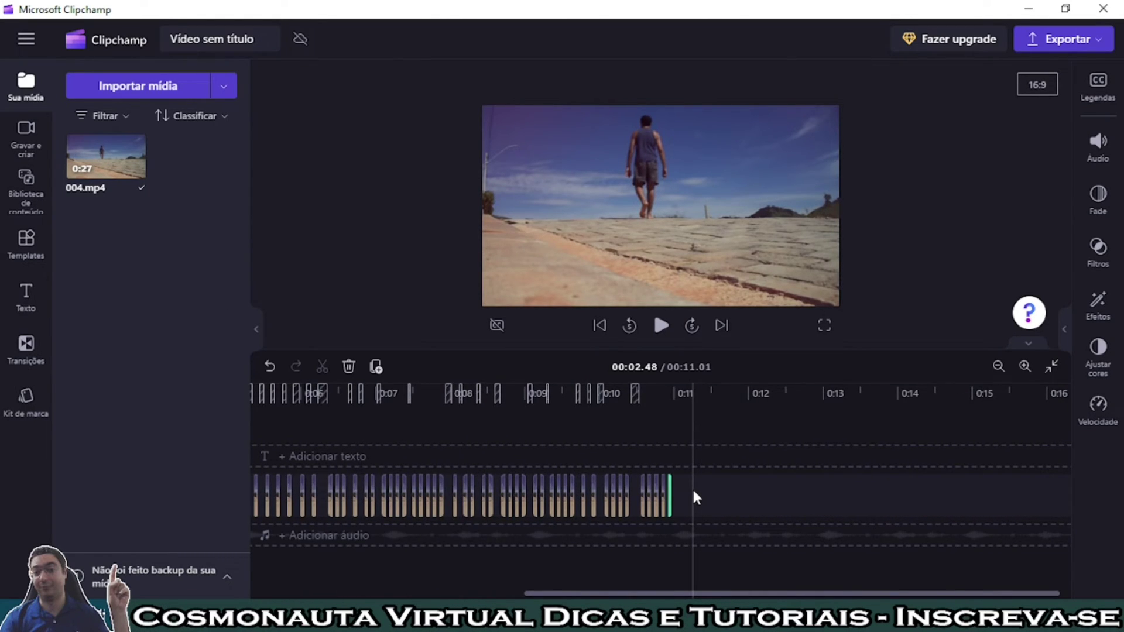
pyautogui.rightClick(695, 498)
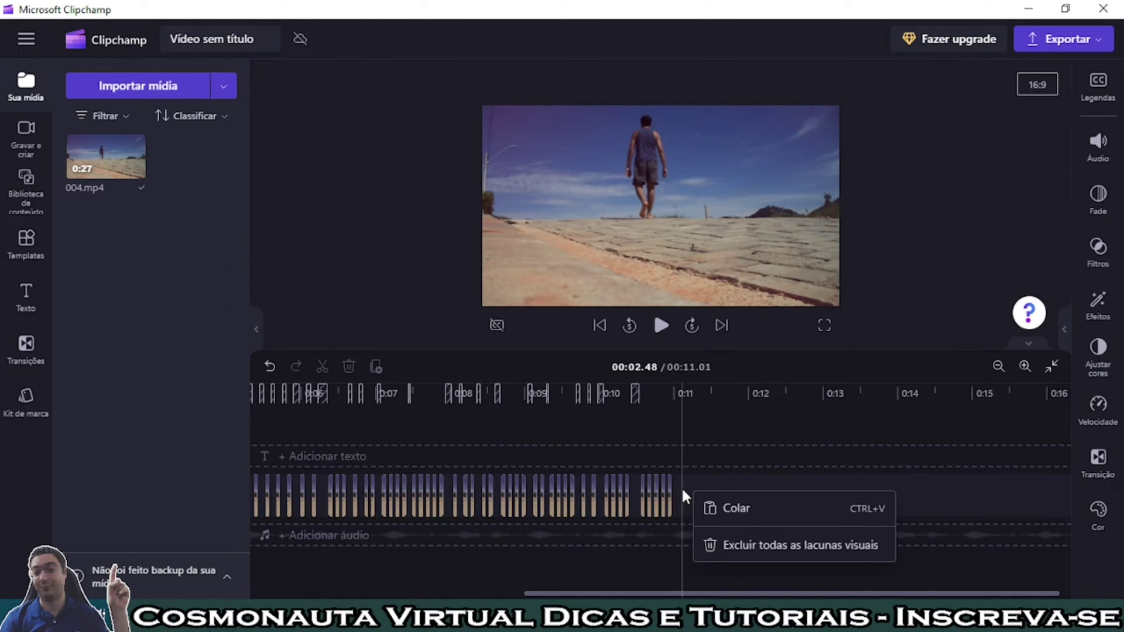
pyautogui.click(735, 546)
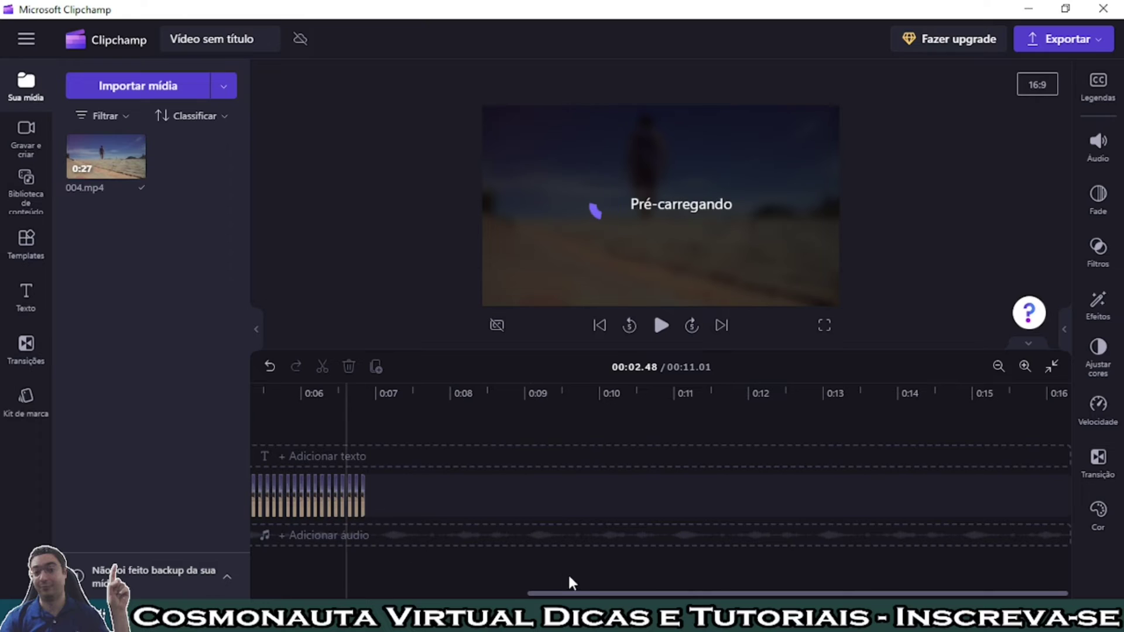
# Play the gapless sequence from the start in full screen, then return to the editor.
pyautogui.moveTo(594, 595); pyautogui.dragTo(320, 594)
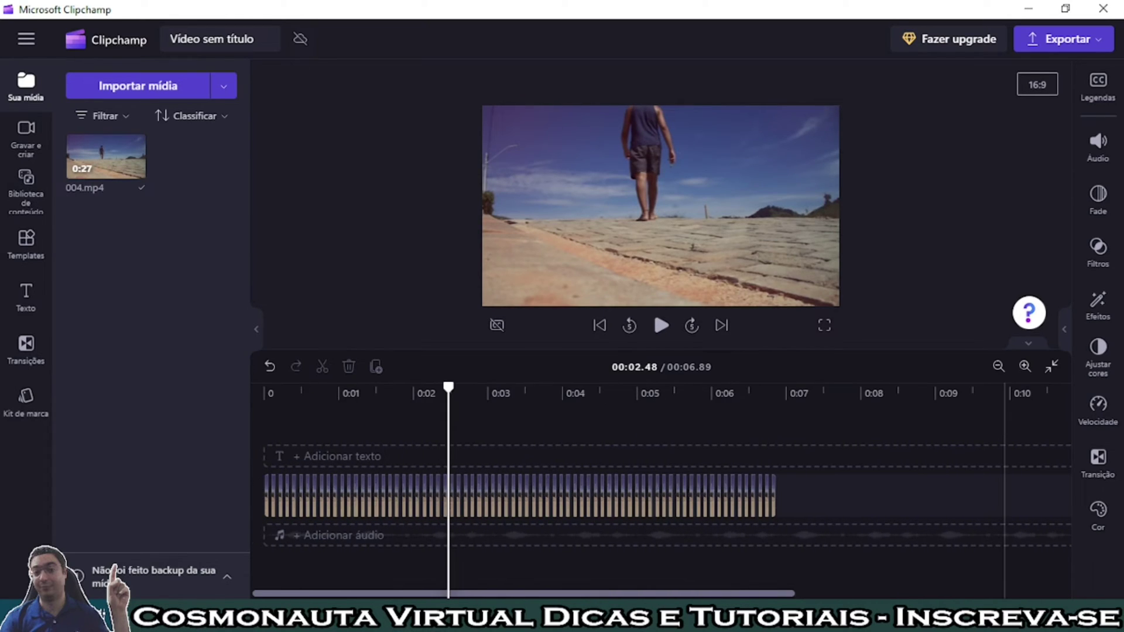
pyautogui.moveTo(448, 388); pyautogui.dragTo(317, 387)
pyautogui.click(269, 426)
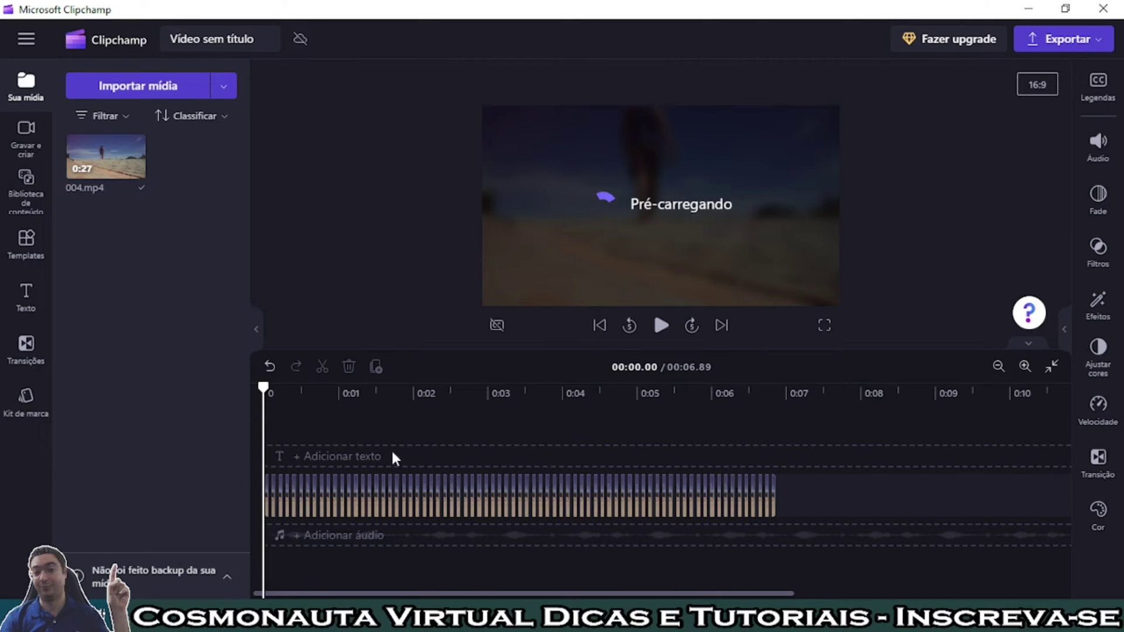
pyautogui.click(825, 328)
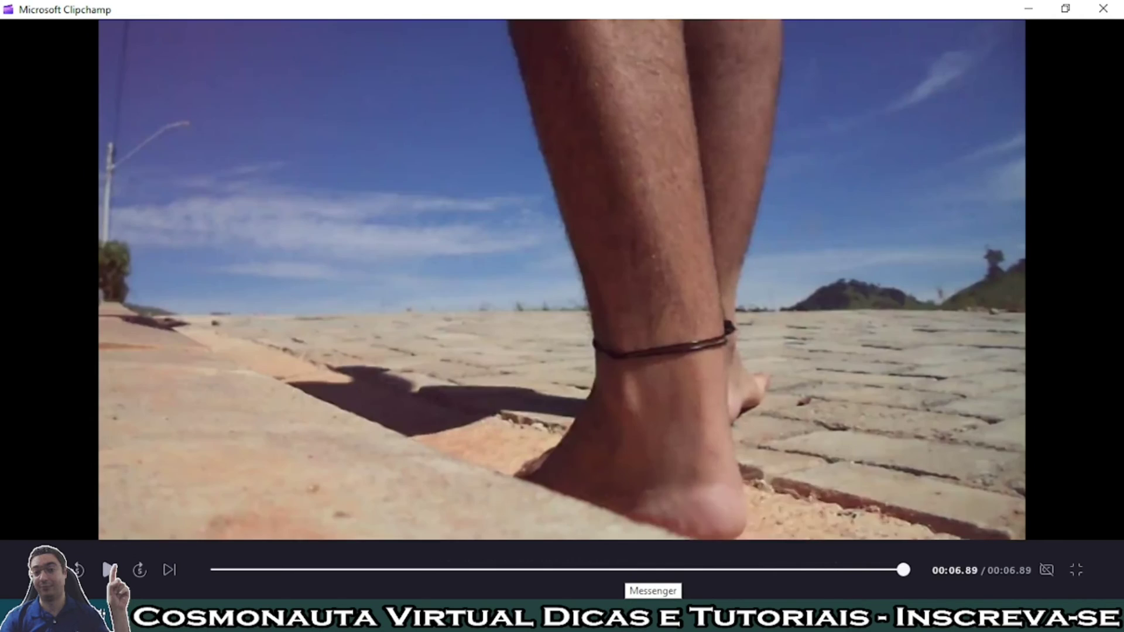
pyautogui.click(1076, 572)
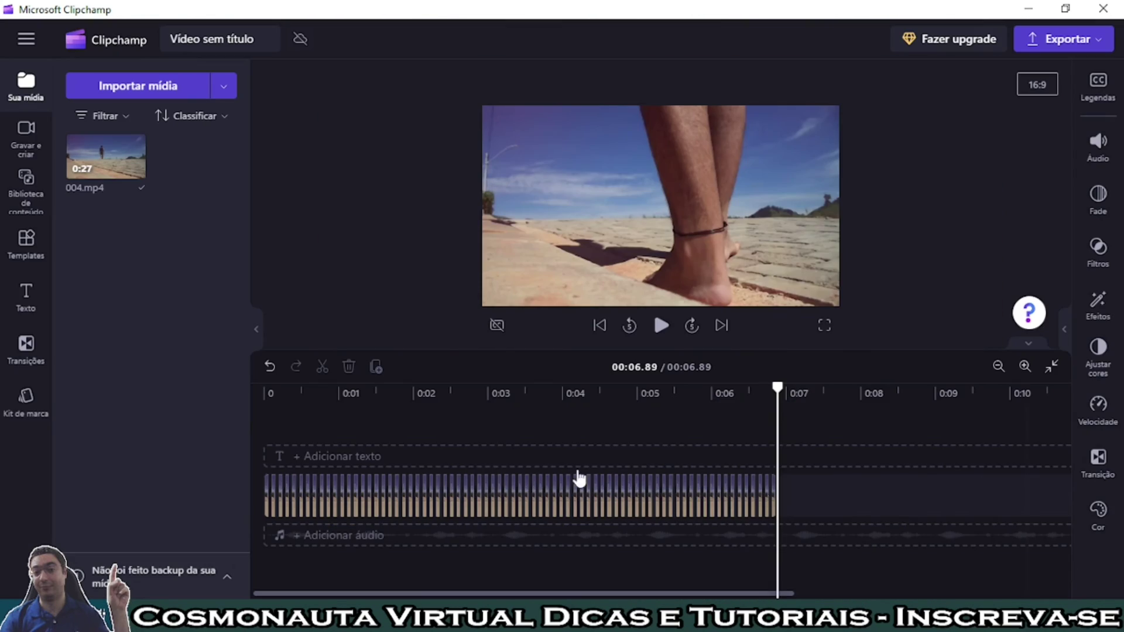
# Set the speed of all slices to 2x and delete all the visual gaps left between them.
pyautogui.click(682, 508)
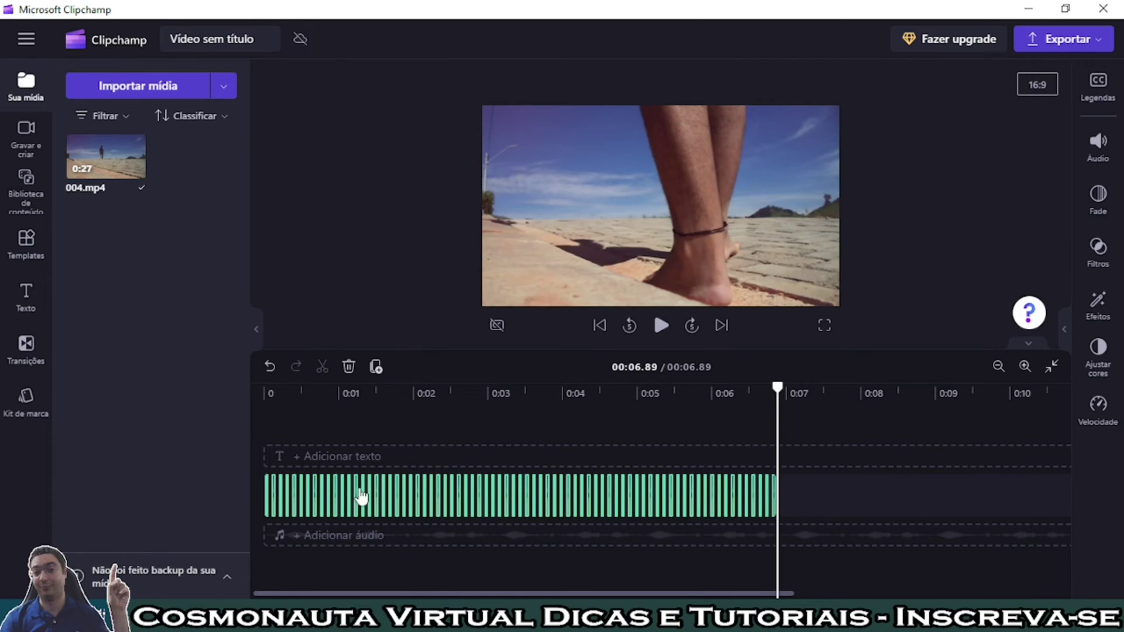
pyautogui.click(1098, 407)
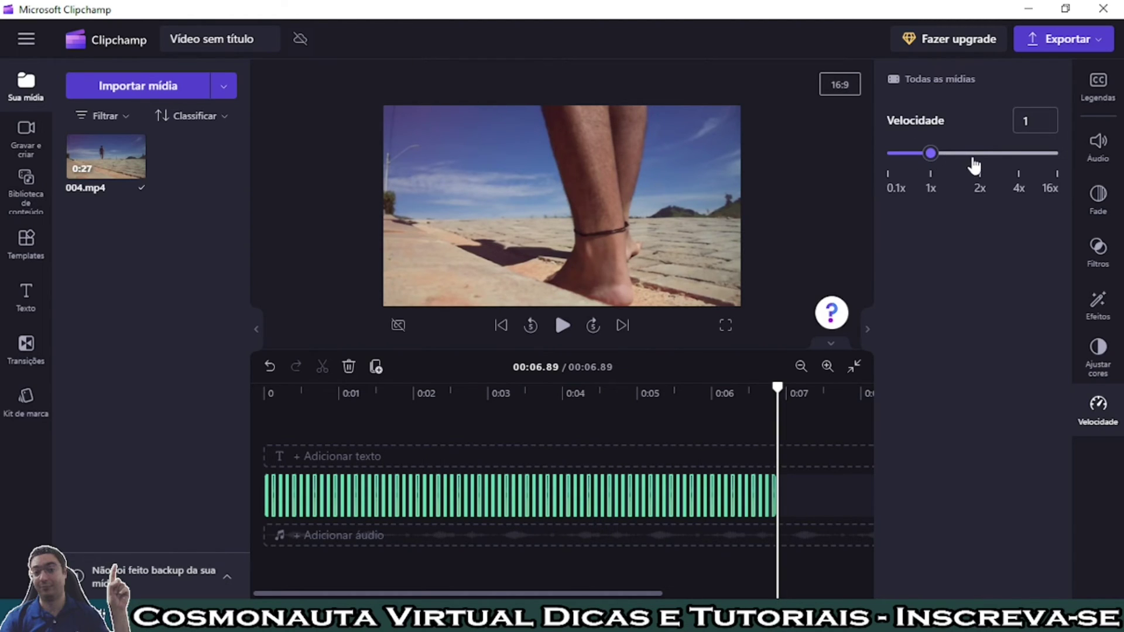
pyautogui.moveTo(974, 167)
pyautogui.mouseDown()
pyautogui.moveTo(999, 166)
pyautogui.moveTo(994, 179)
pyautogui.moveTo(983, 174)
pyautogui.mouseUp()
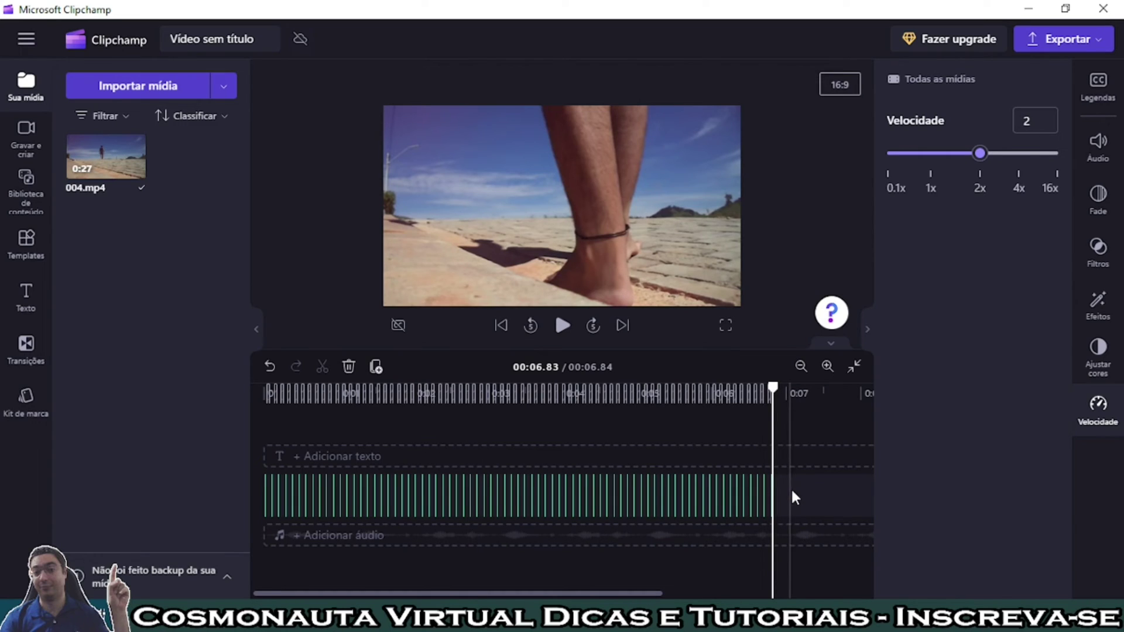
pyautogui.rightClick(808, 492)
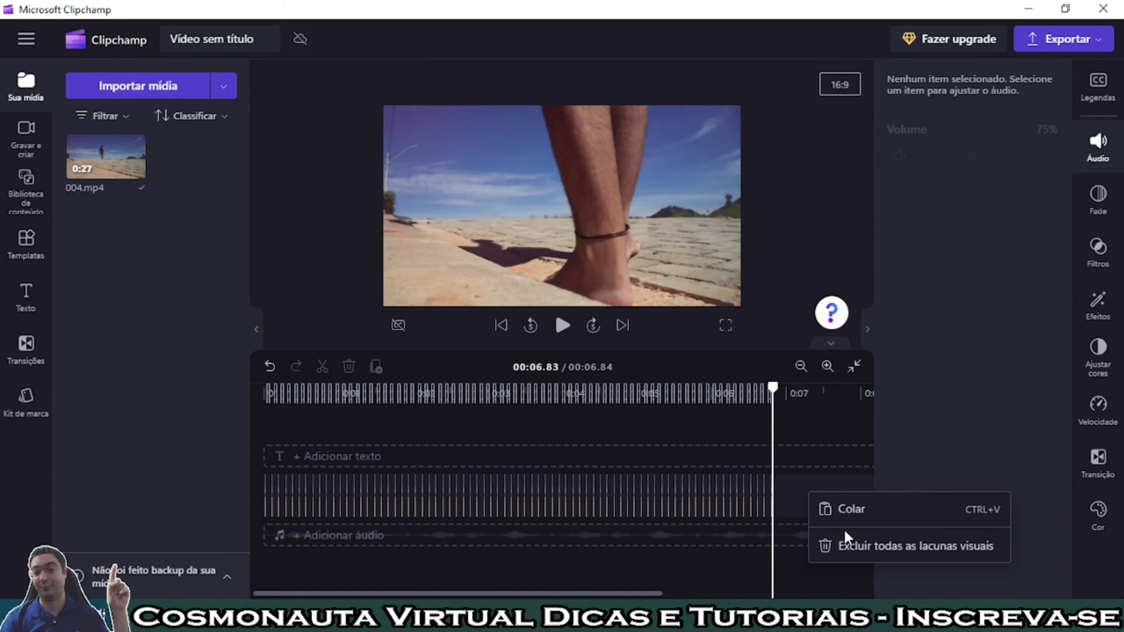
pyautogui.click(850, 546)
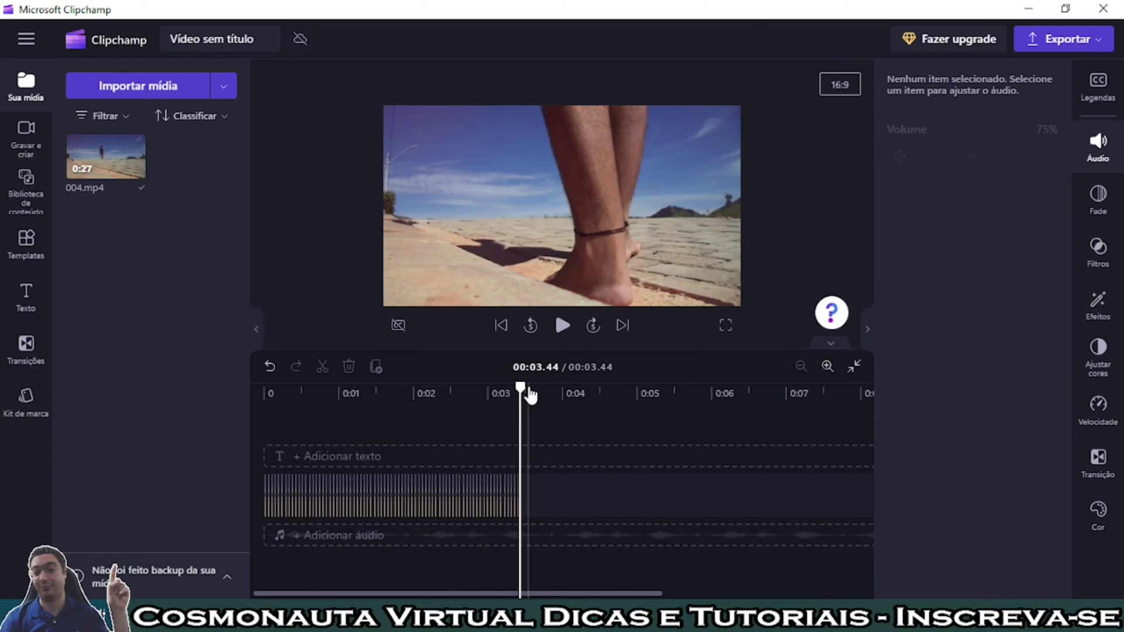
# Play back the sped-up sequence from the start and return the playhead to the beginning.
pyautogui.moveTo(527, 389); pyautogui.dragTo(188, 442)
pyautogui.press('space')
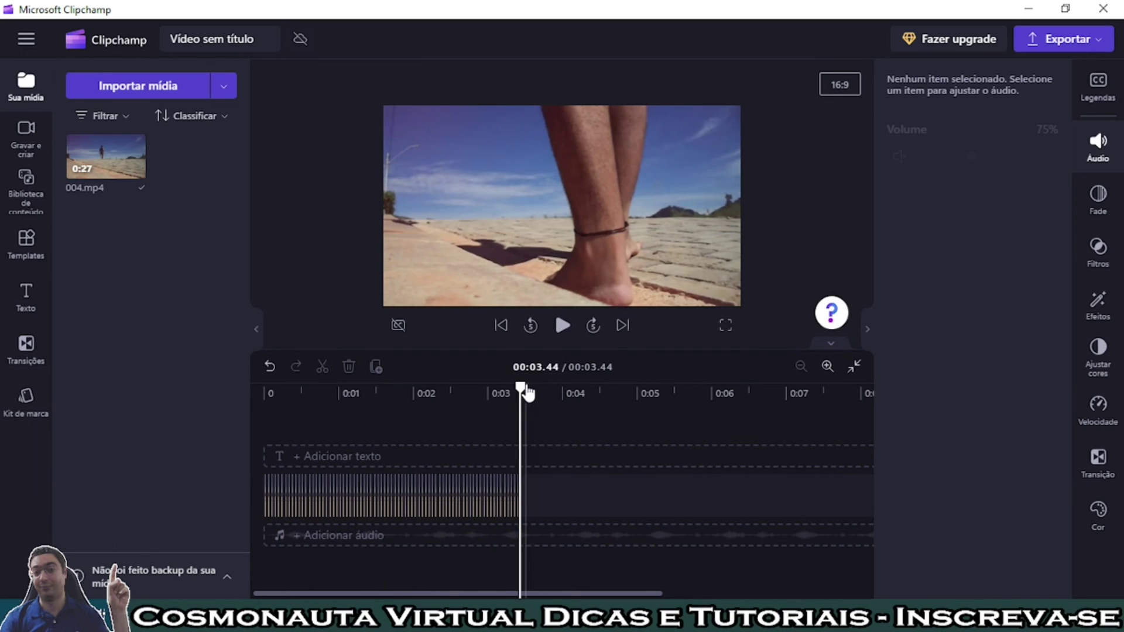
pyautogui.moveTo(527, 394); pyautogui.dragTo(216, 427)
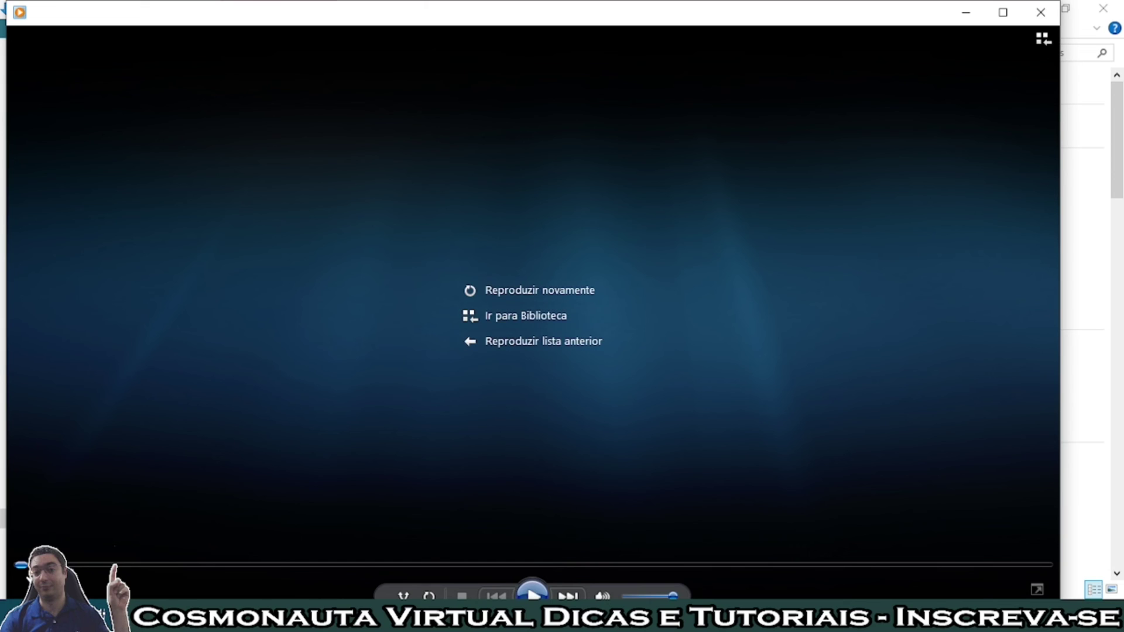
# Replay the exported Vídeo sem título video in the media player, then close the player and minimize the Downloads window.
pyautogui.click(533, 591)
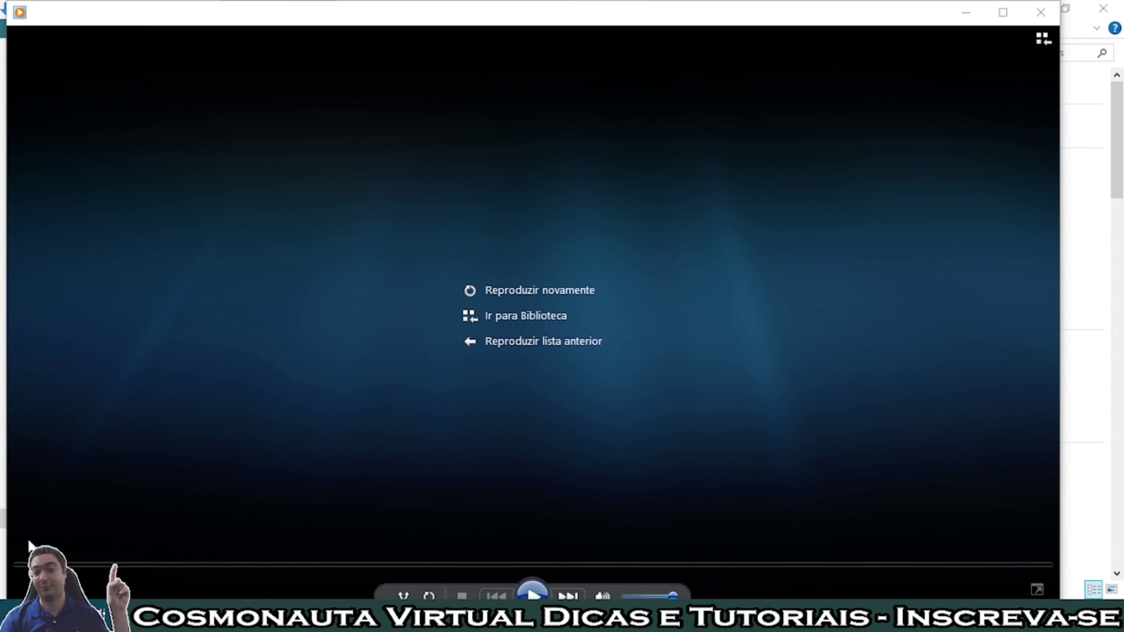
pyautogui.click(535, 588)
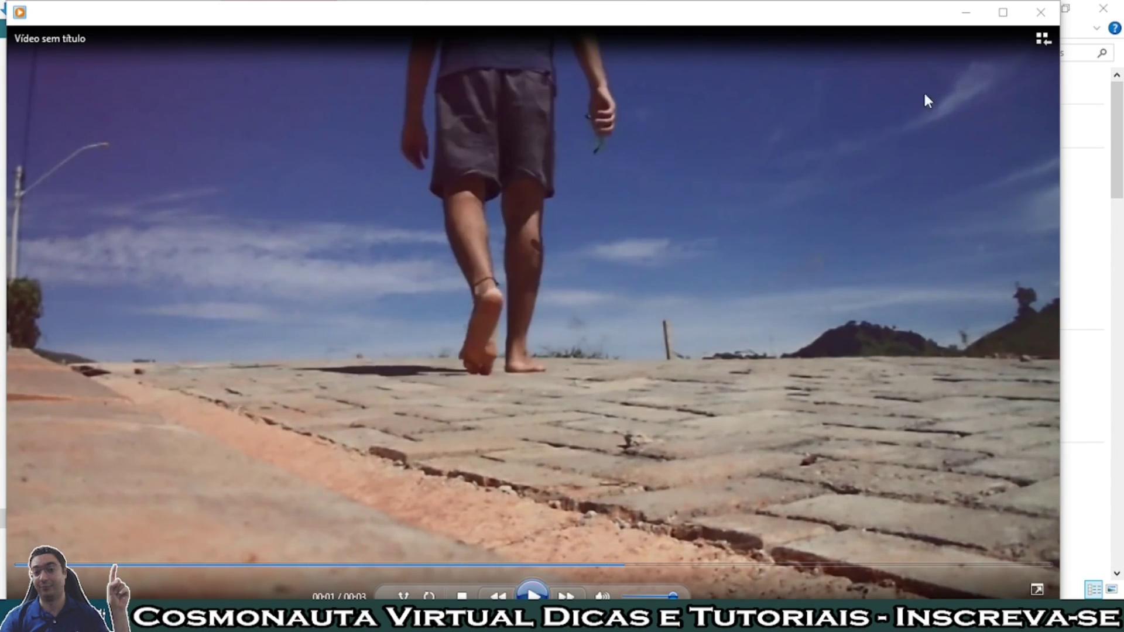
pyautogui.click(1041, 12)
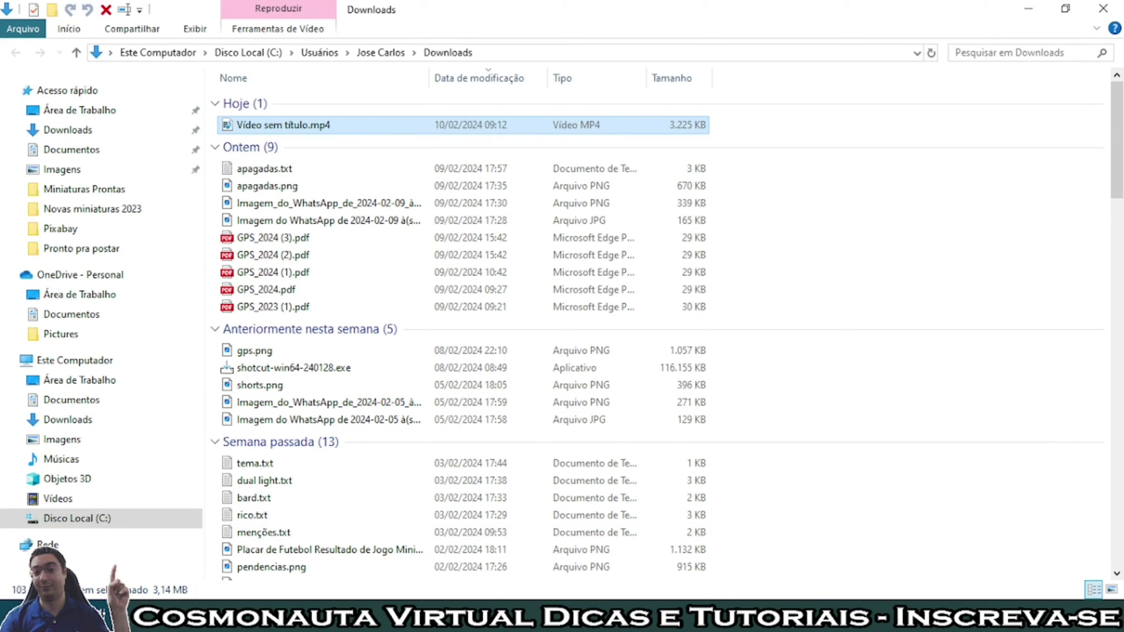
pyautogui.click(1028, 8)
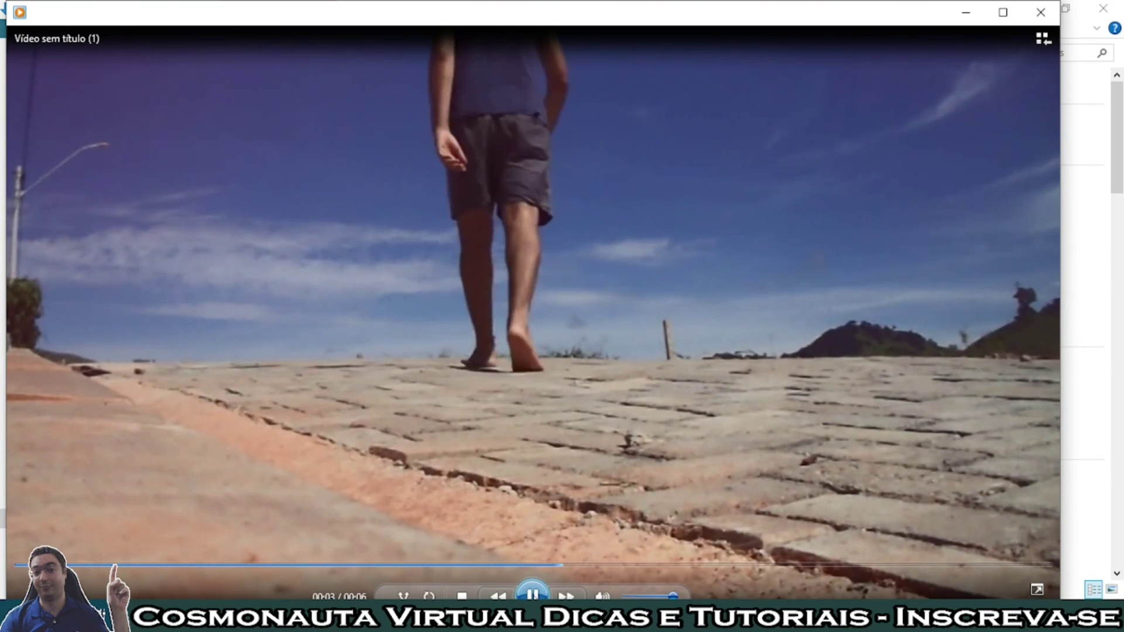
# Review the exported Vídeo sem título (1) video, then open Vídeo sem título.mp4 from the Downloads folder for comparison.
pyautogui.click(507, 573)
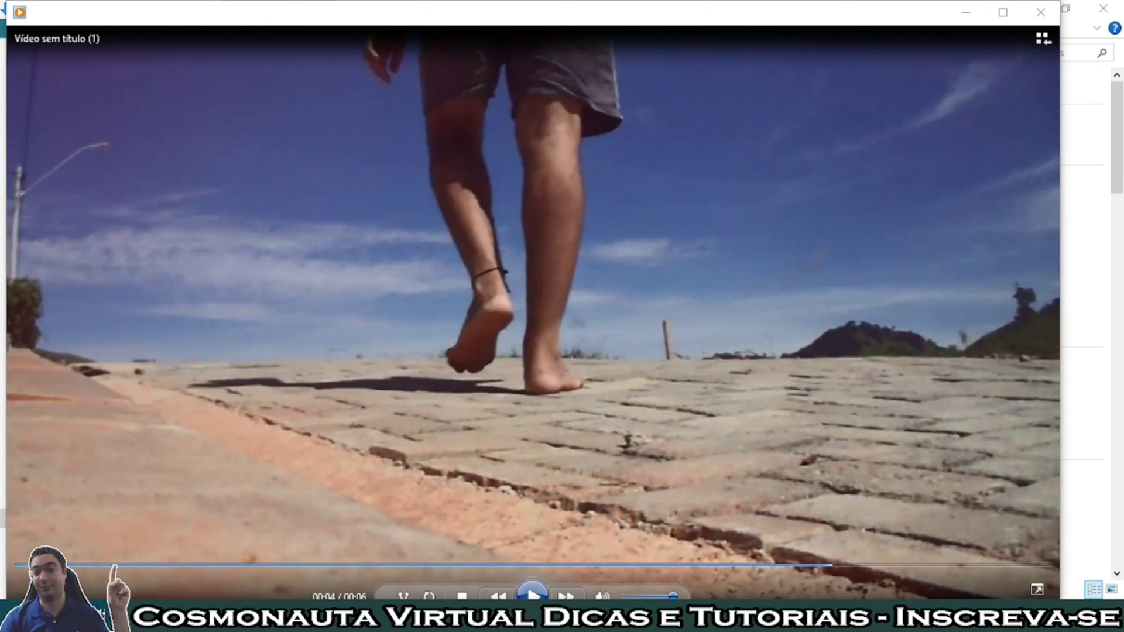
pyautogui.moveTo(176, 620)
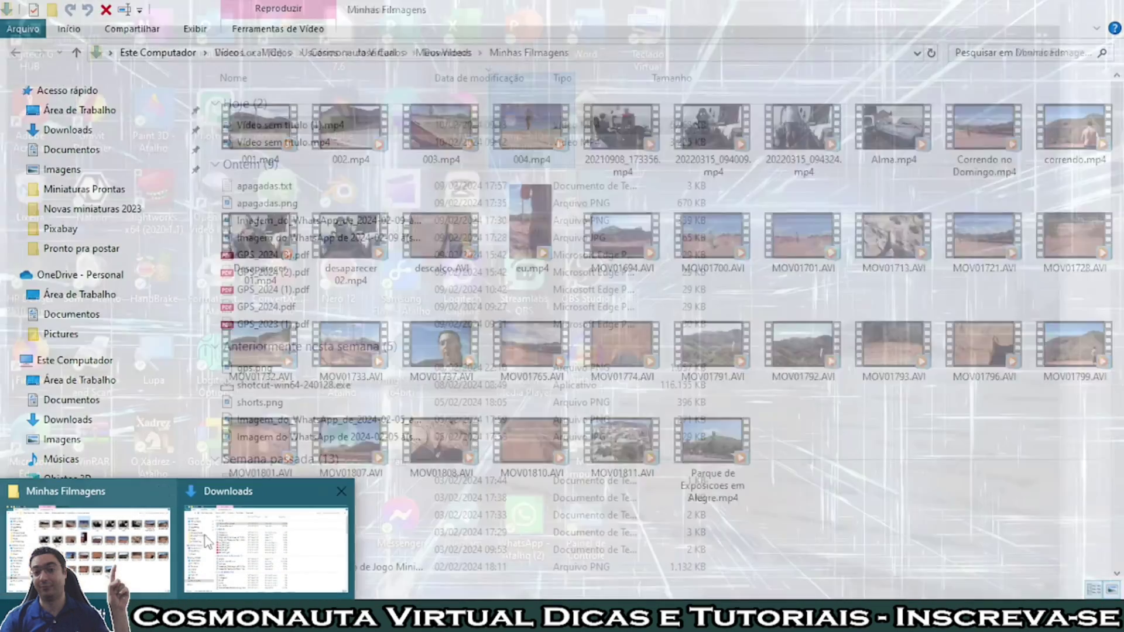
pyautogui.click(267, 542)
pyautogui.doubleClick(294, 141)
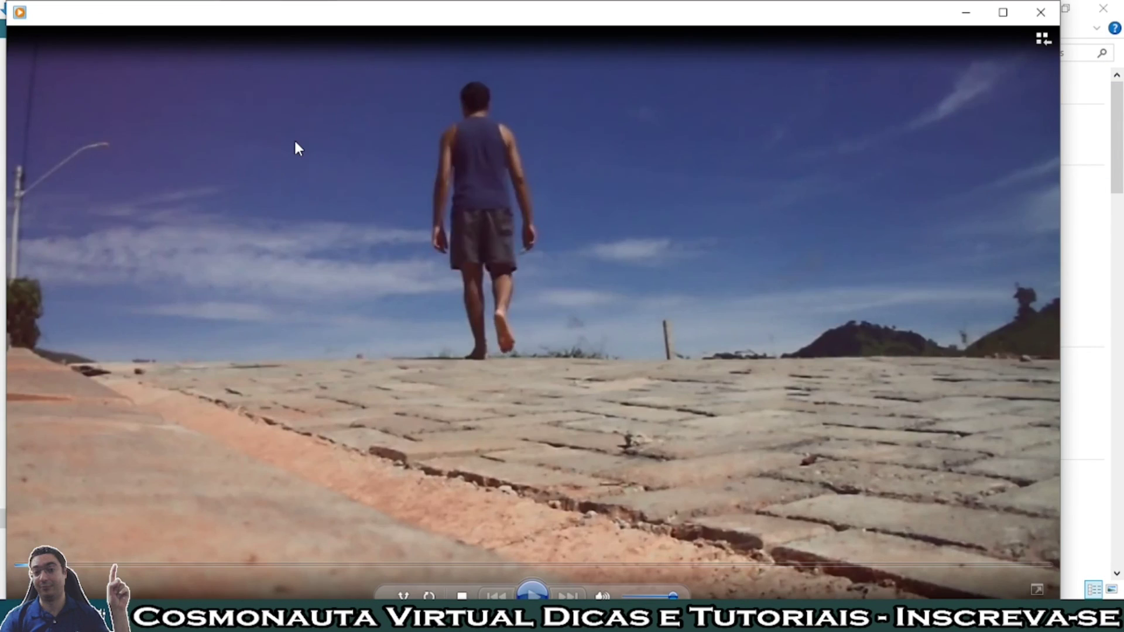